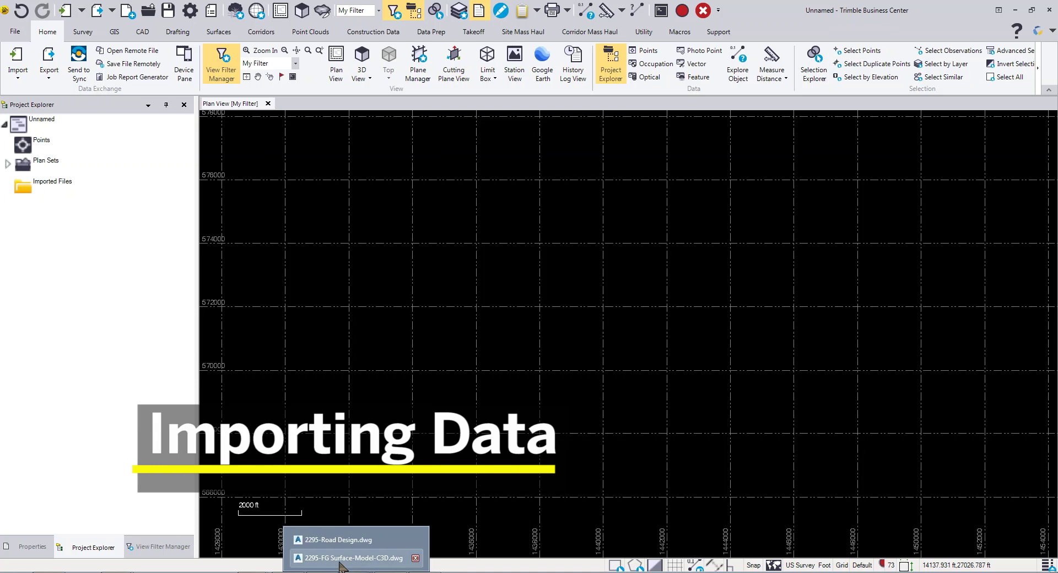
Step: Switch from Trimble Business Center to the Civil 3D window with 2295-FG Surface-Model-C3D.dwg
left_click(339, 558)
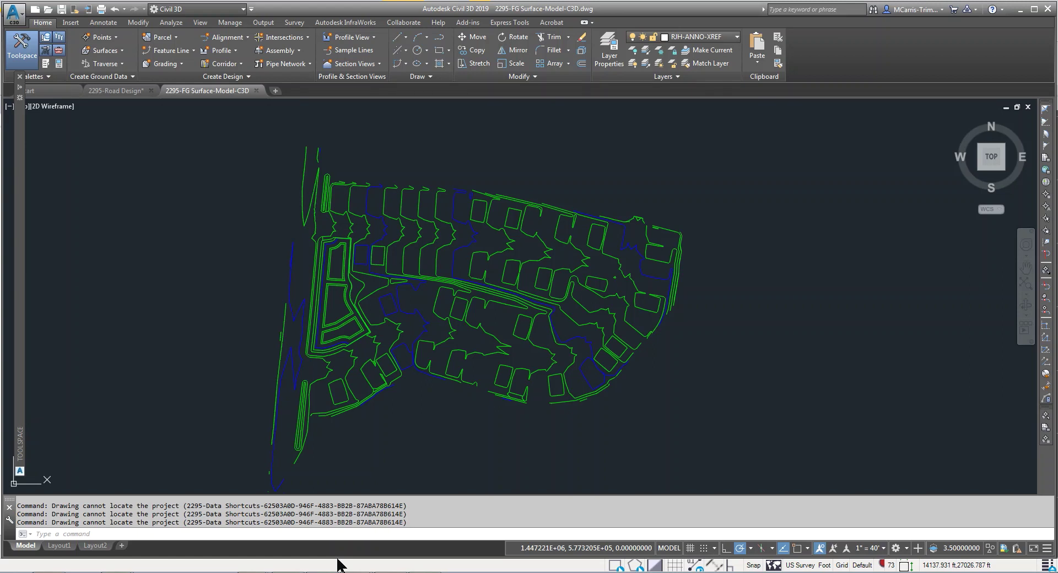
Step: Select the FG Composite surface and expand Prospector's Surfaces > FG Composite > Definition
mouse_move(474, 350)
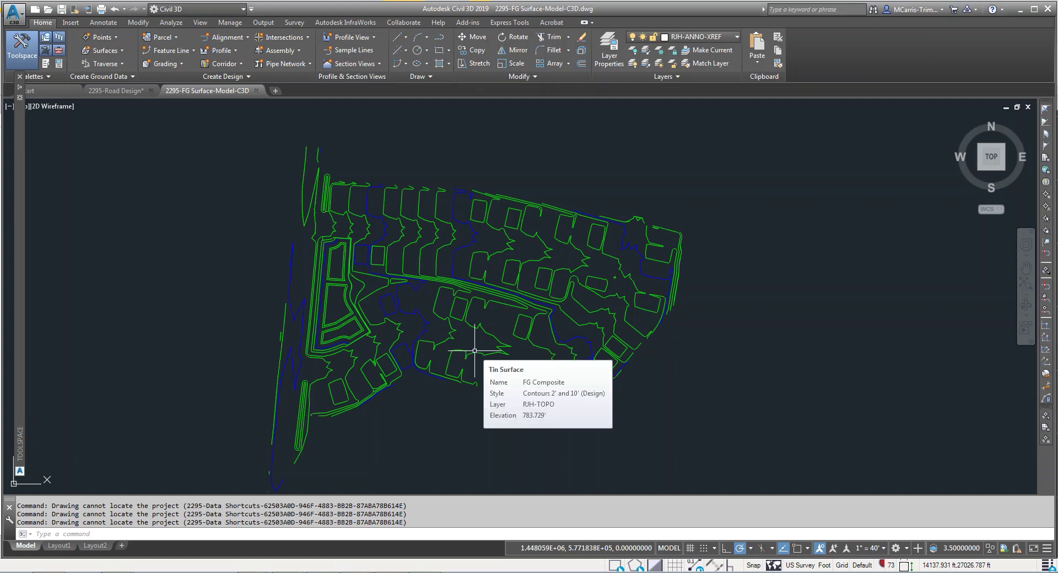
left_click(408, 253)
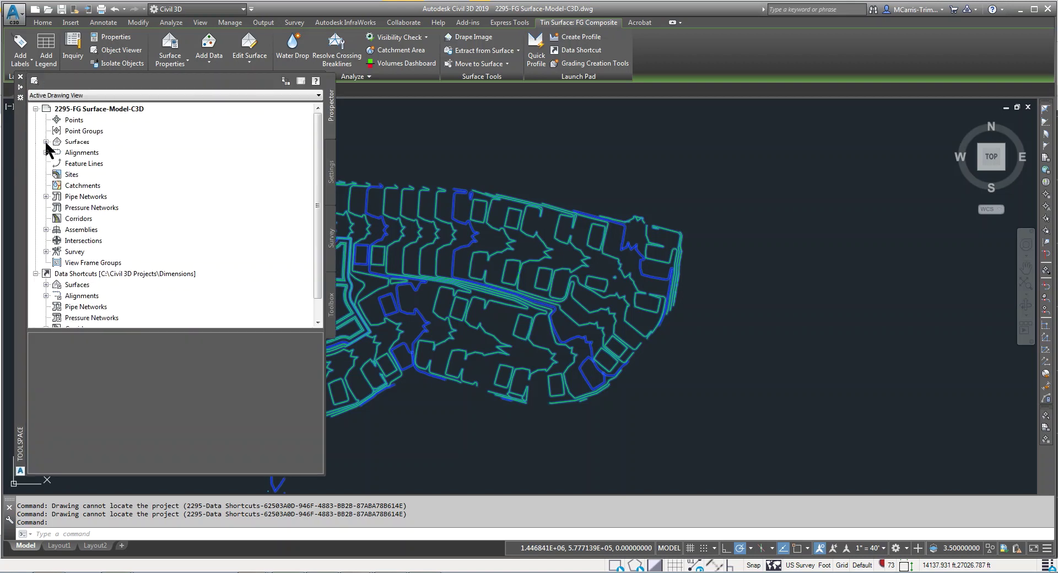
left_click(46, 142)
left_click(56, 153)
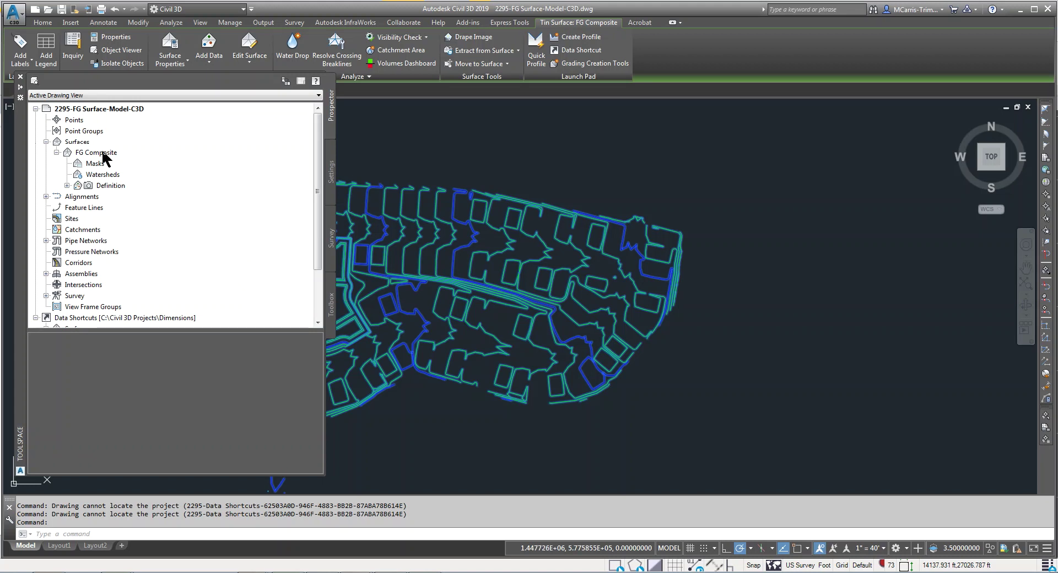
left_click(66, 185)
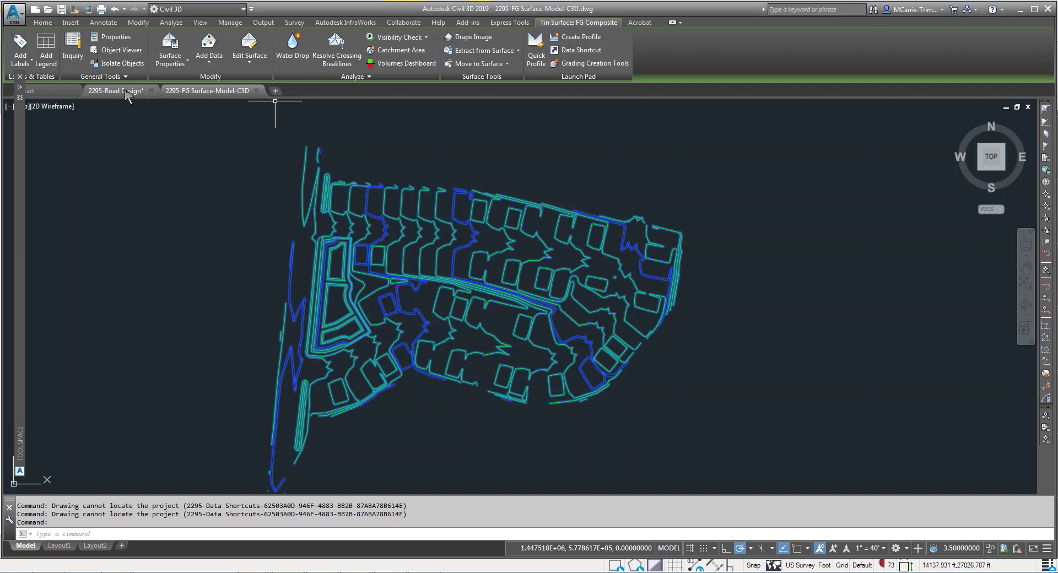
Step: Switch to the 2295-Road Design drawing and select the Tumbling Brook Lane alignment
left_click(125, 91)
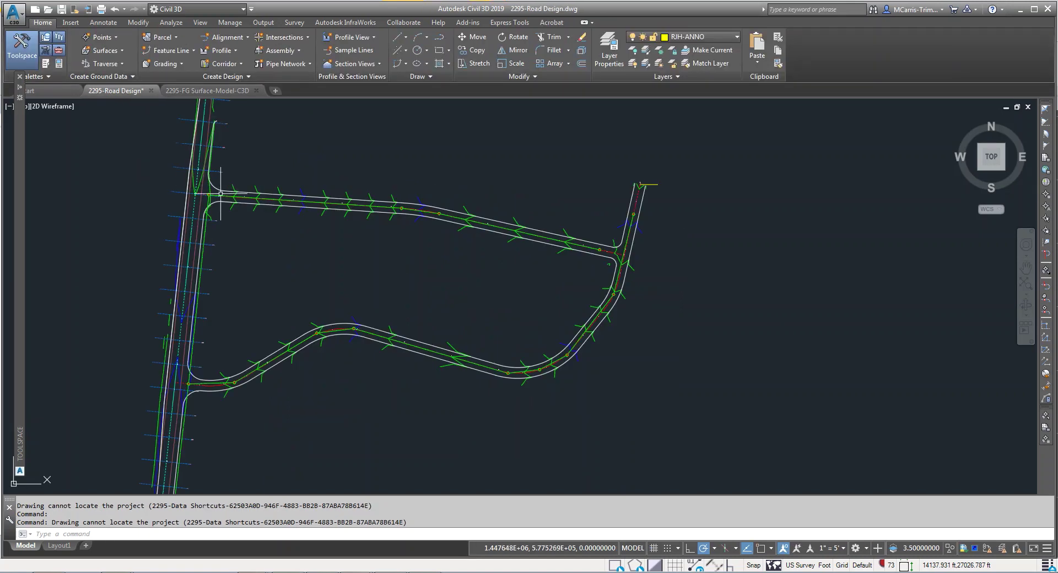
scroll(265, 201, "up", 5)
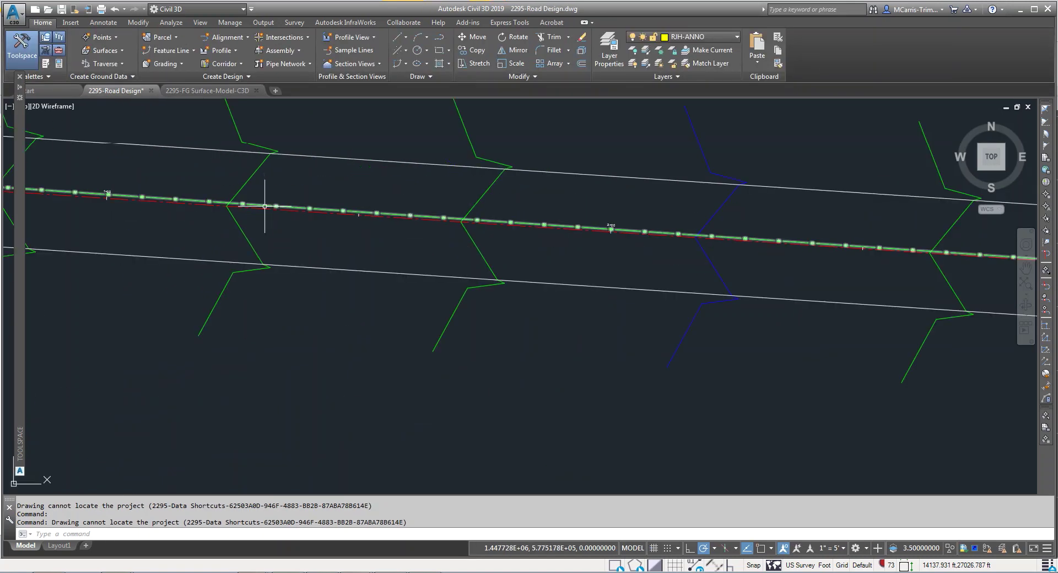
left_click(263, 208)
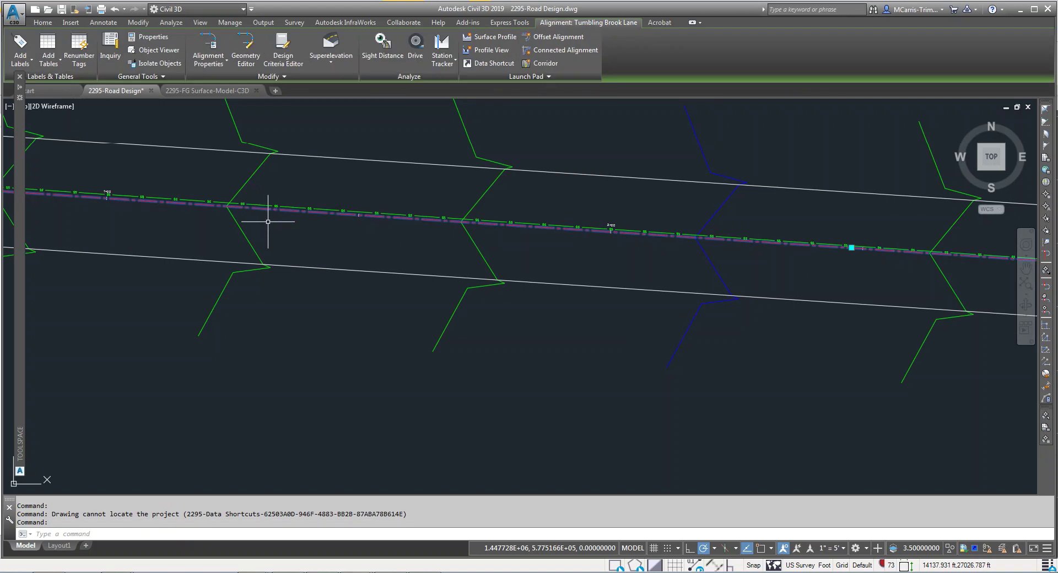
scroll(268, 221, "down", 5)
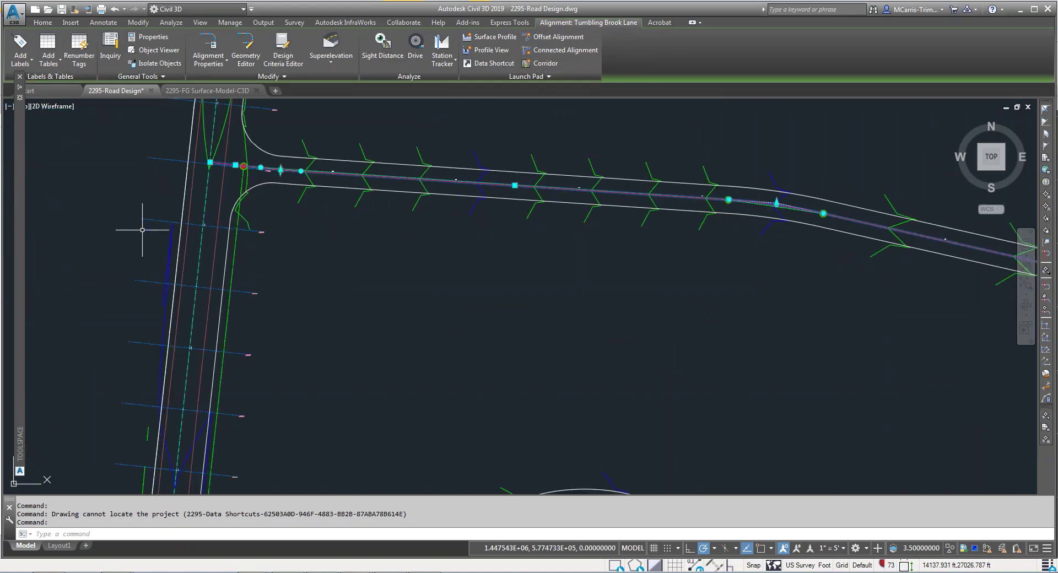
Step: List the Centerline Alignments in Prospector and zoom to the 30+00.00 cross-section sheet
mouse_move(23, 159)
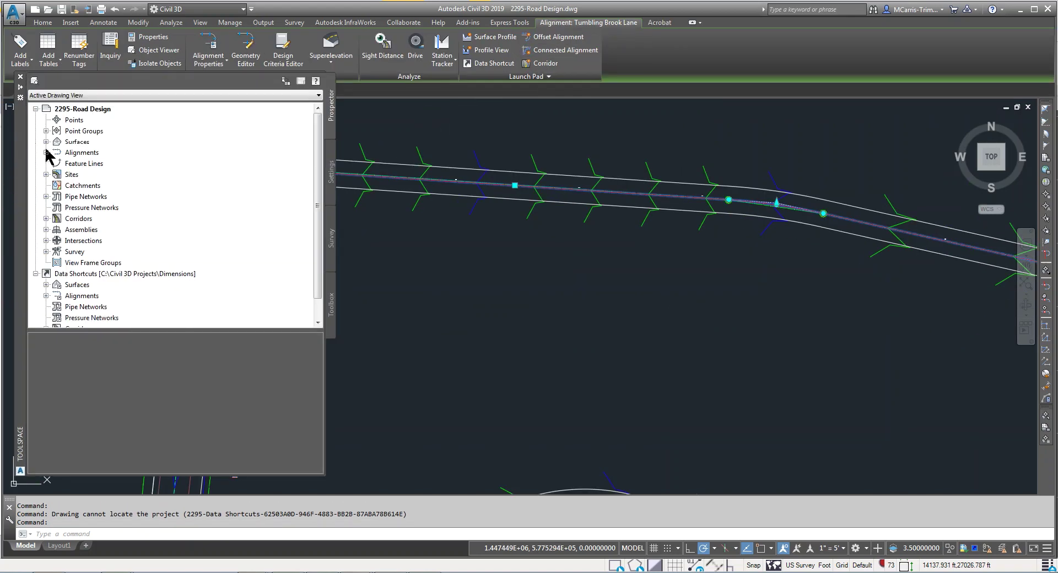
left_click(46, 153)
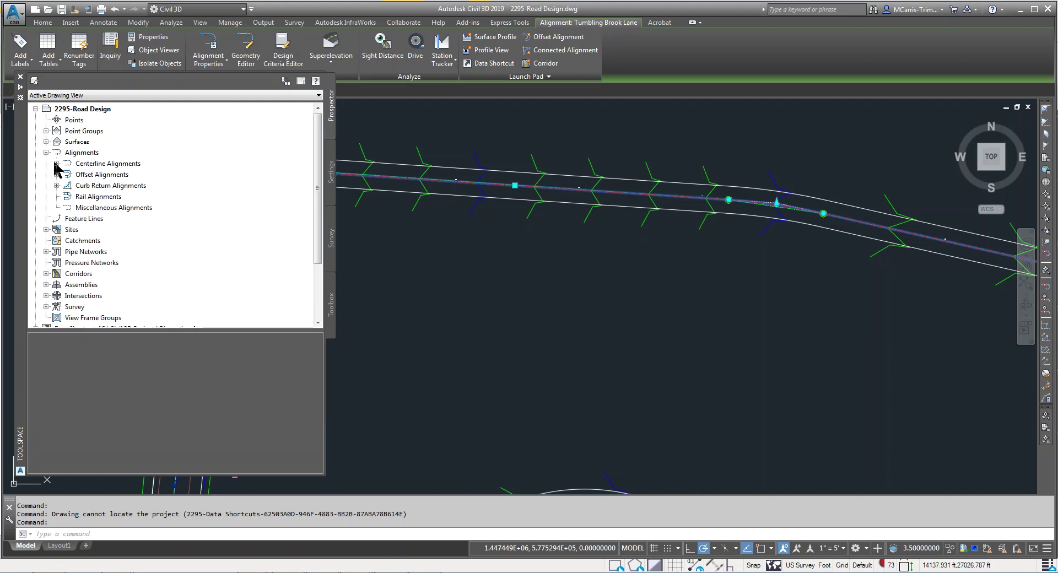
left_click(57, 163)
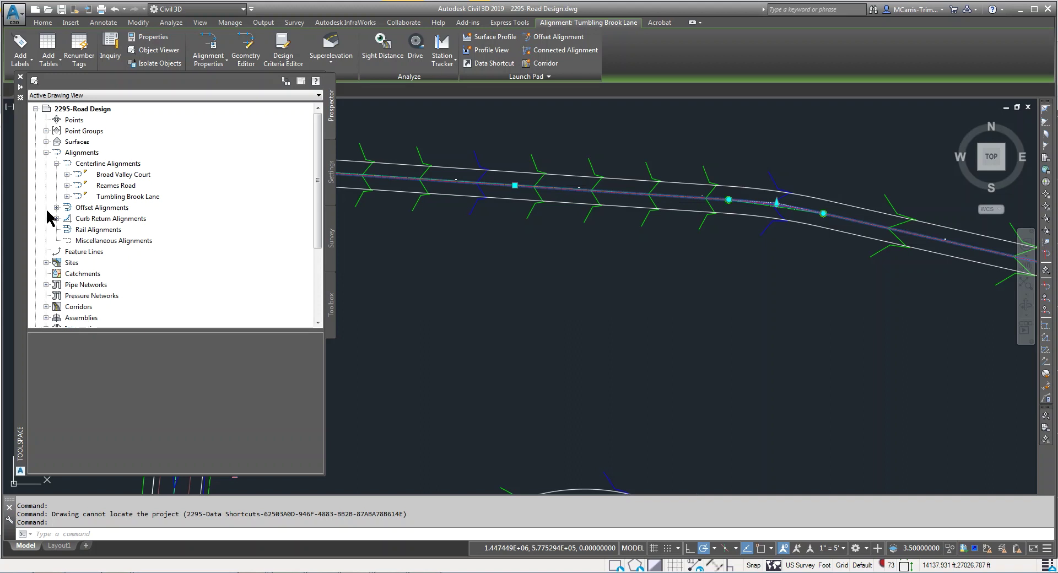
scroll(485, 378, "down", 5)
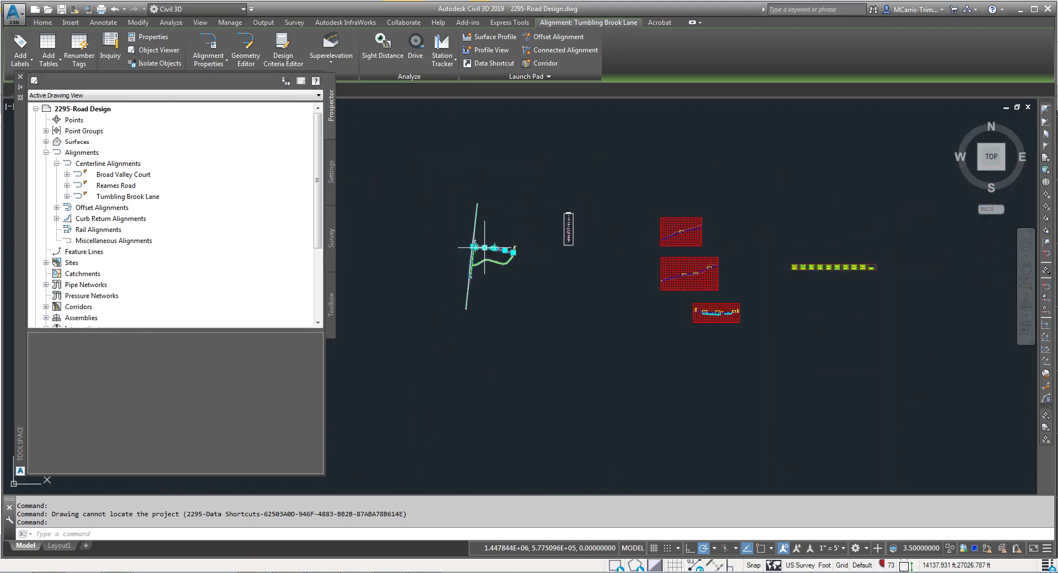
scroll(696, 243, "up", 8)
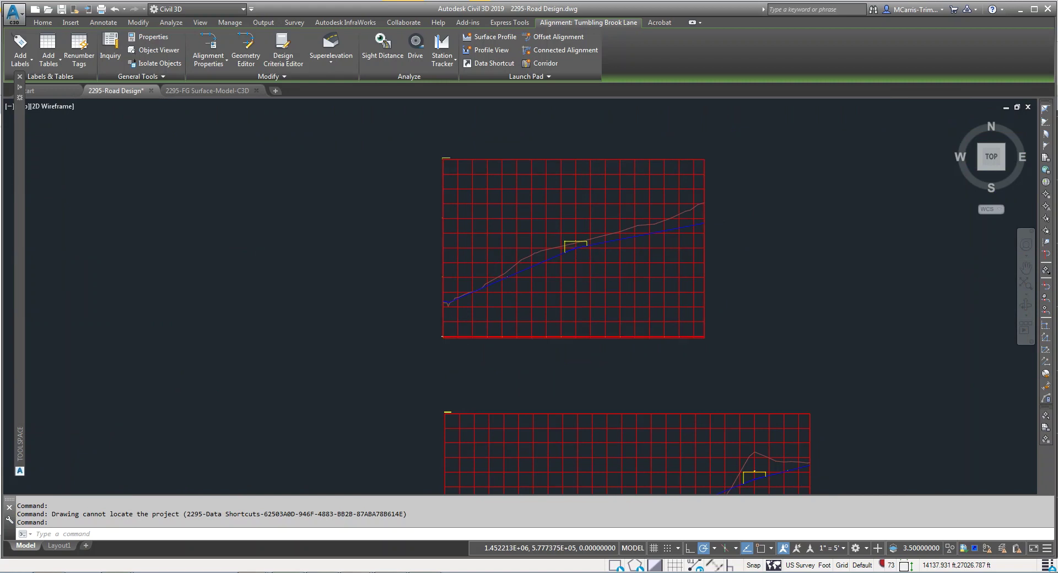
scroll(702, 330, "down", 5)
scroll(807, 338, "down", 3)
scroll(806, 338, "up", 2)
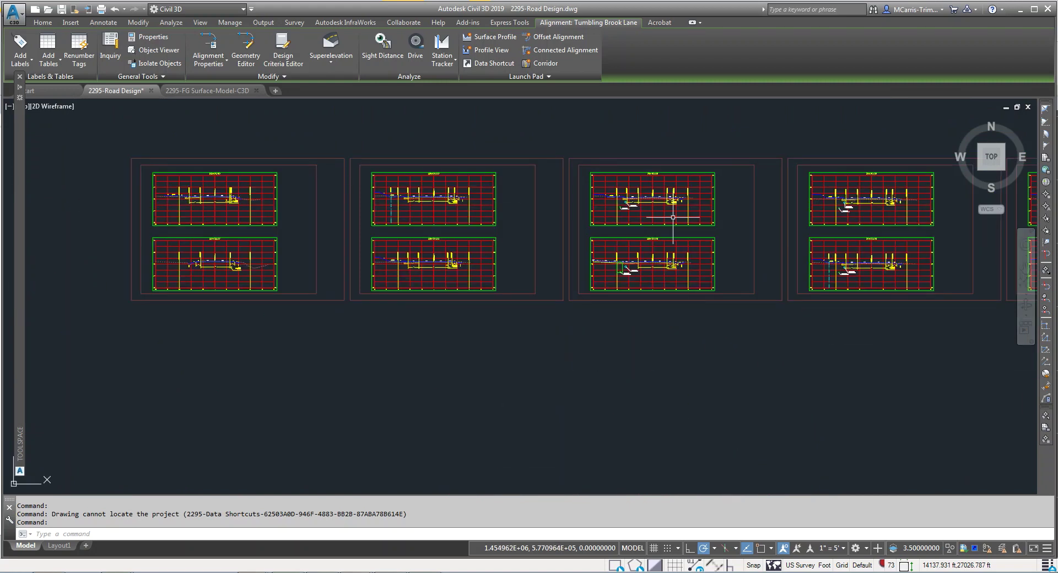
scroll(670, 223, "up", 8)
scroll(651, 239, "down", 4)
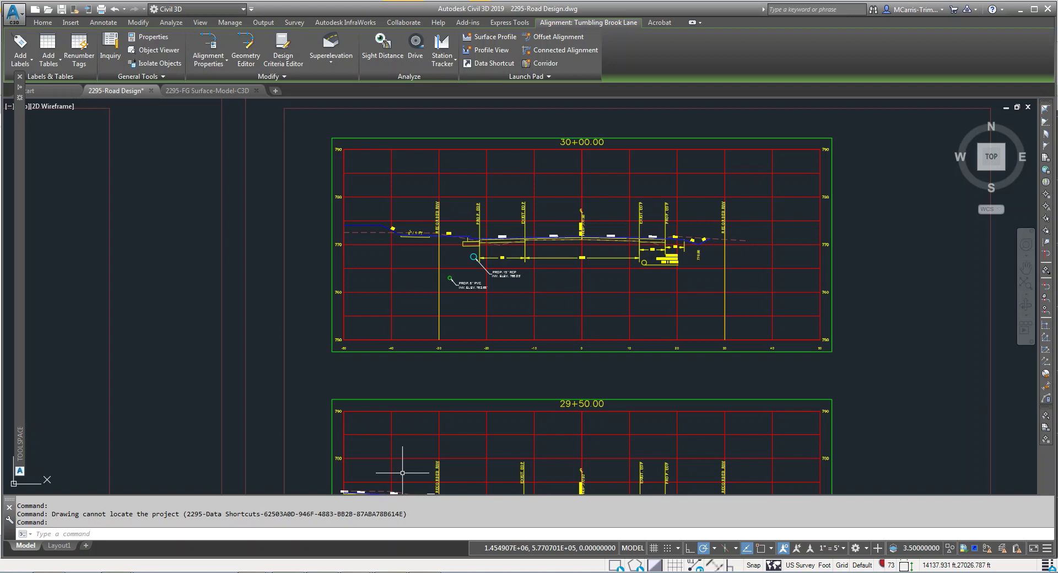
Step: Import 2295-FG Surface-Model-C3D.dwg and 2295-Road Design.dwg, declining the import error summary
key("alt+Tab")
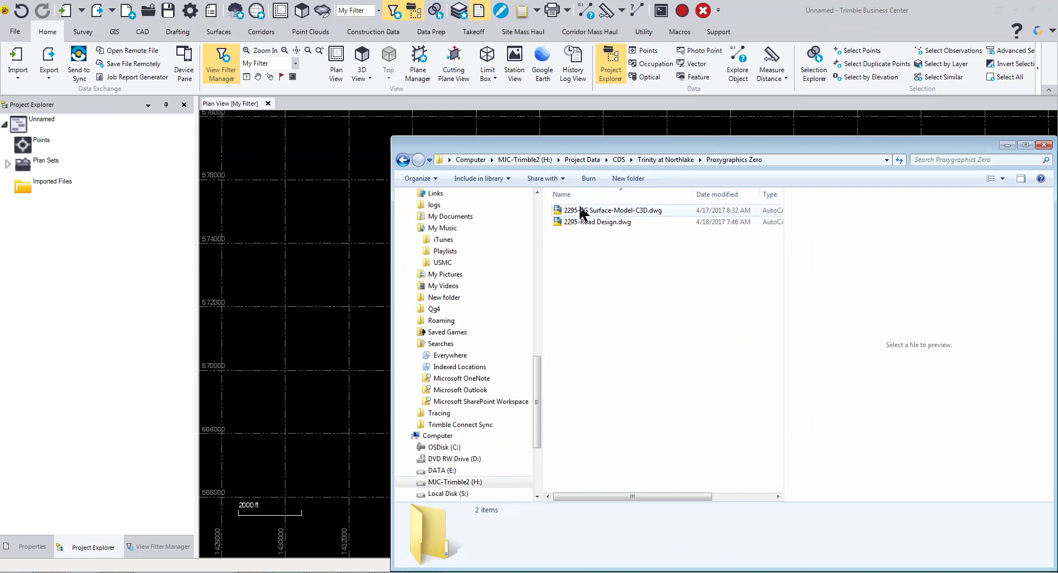
key("ctrl+a")
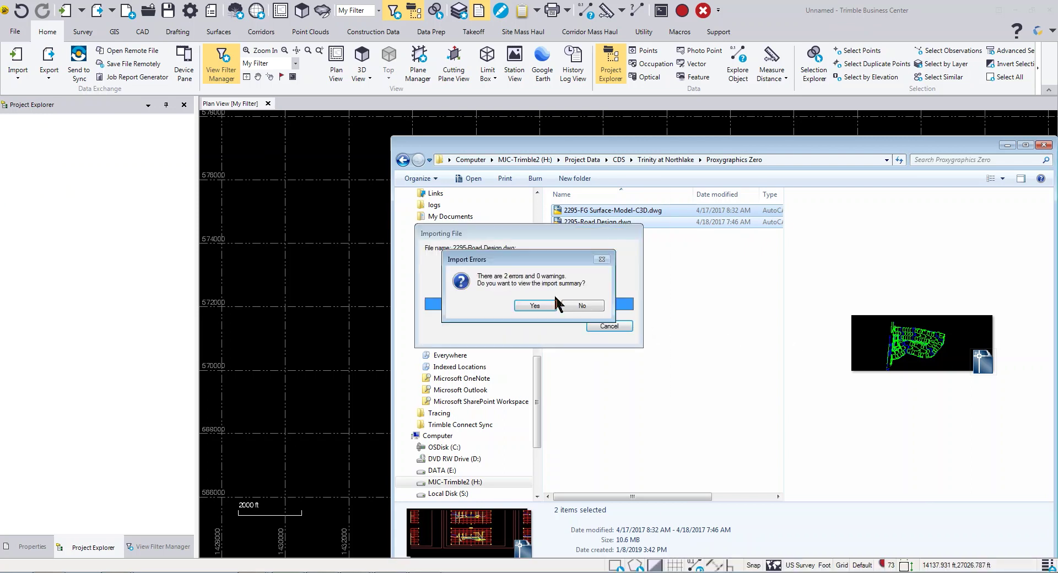
left_click(574, 306)
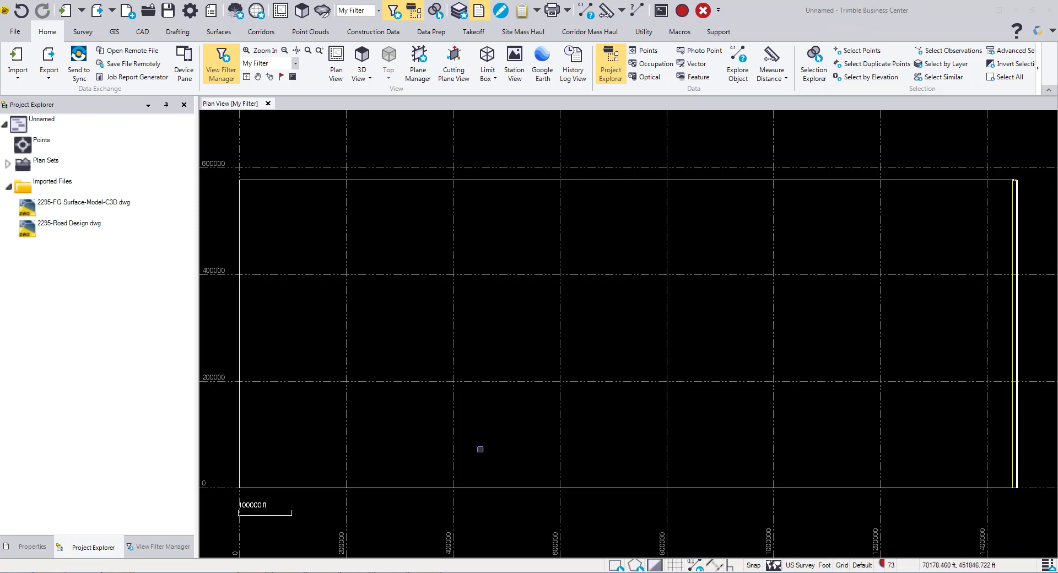
middle_click_drag(947, 229, 705, 312)
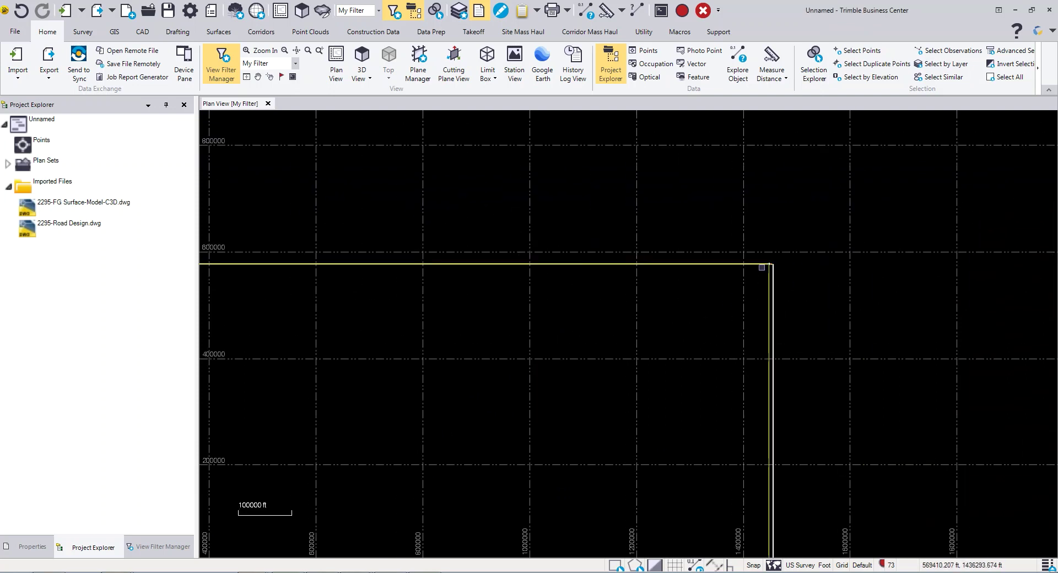
scroll(762, 267, "up", 10)
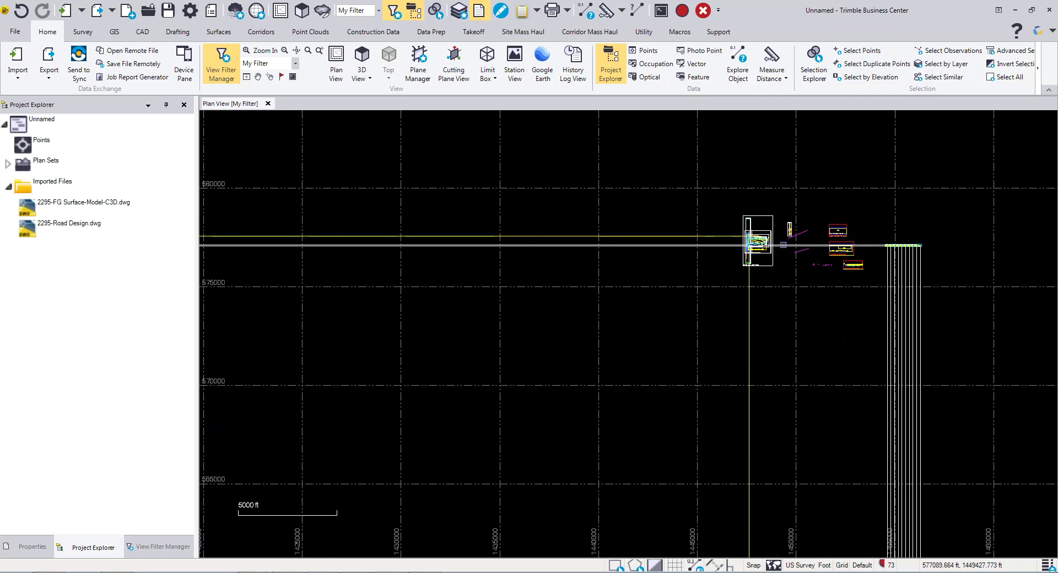
scroll(783, 244, "up", 7)
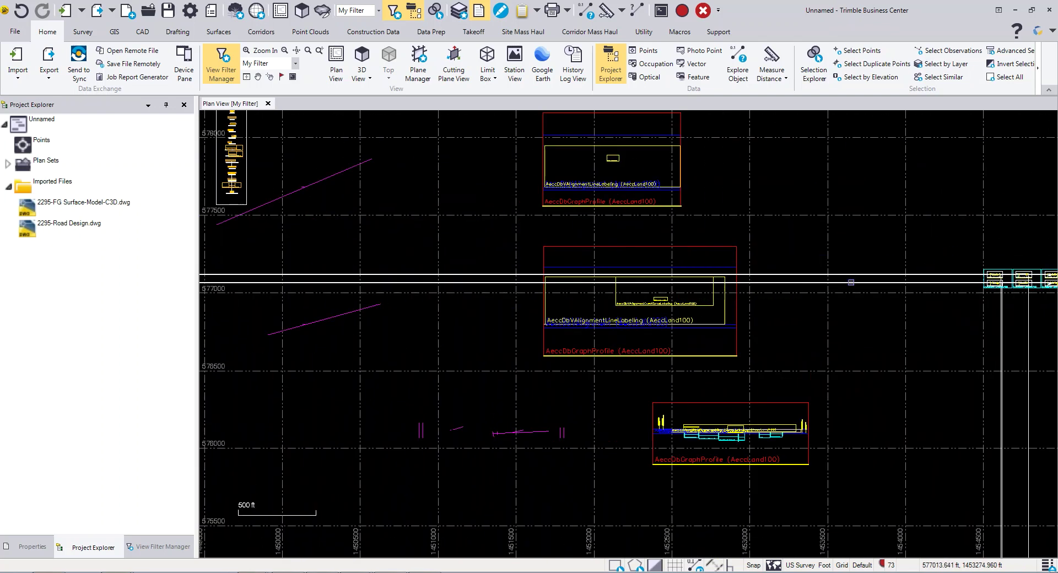
scroll(612, 180, "up", 1)
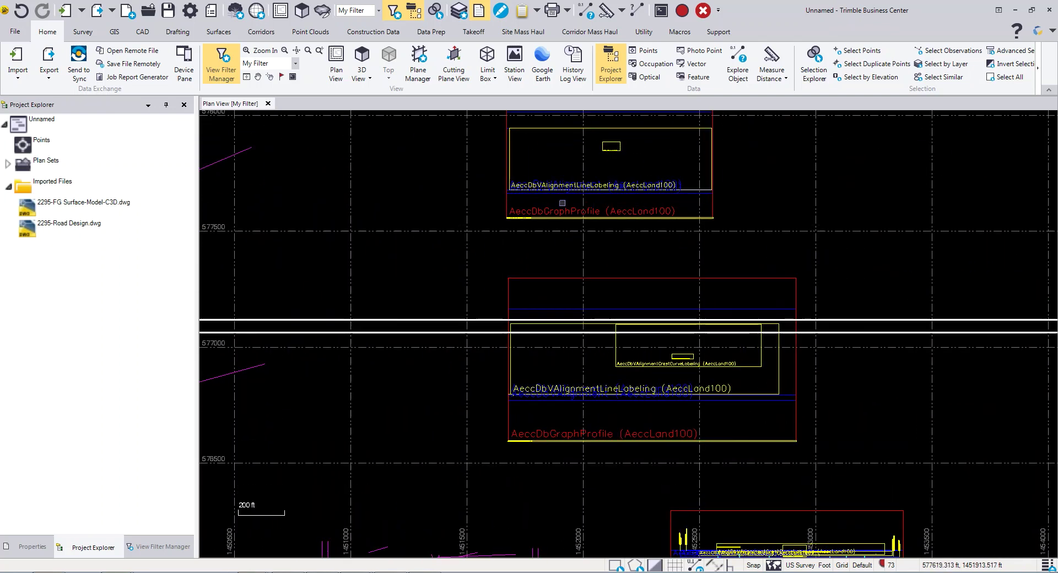
scroll(491, 347, "down", 3)
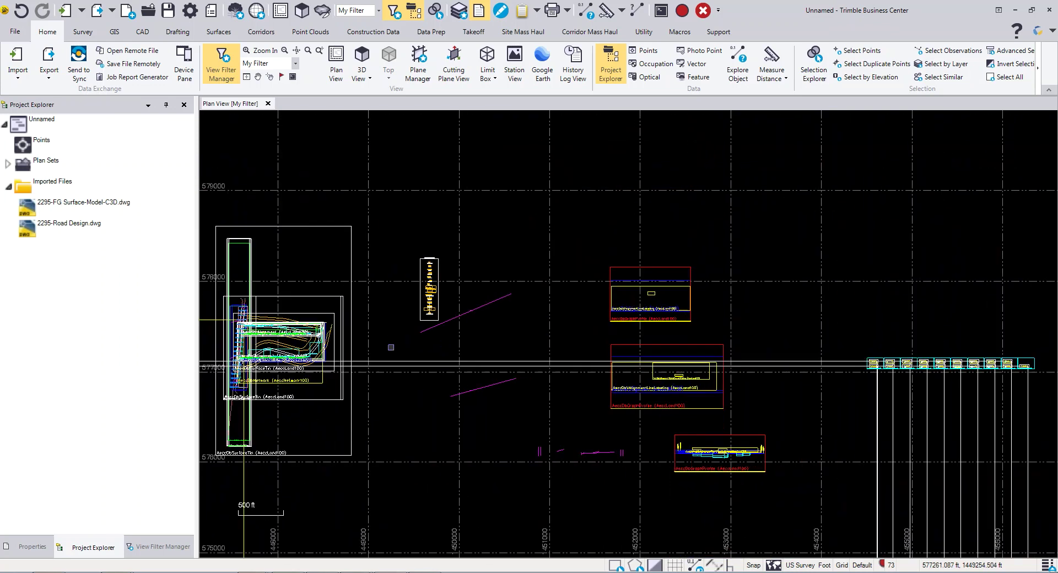
scroll(445, 318, "up", 3)
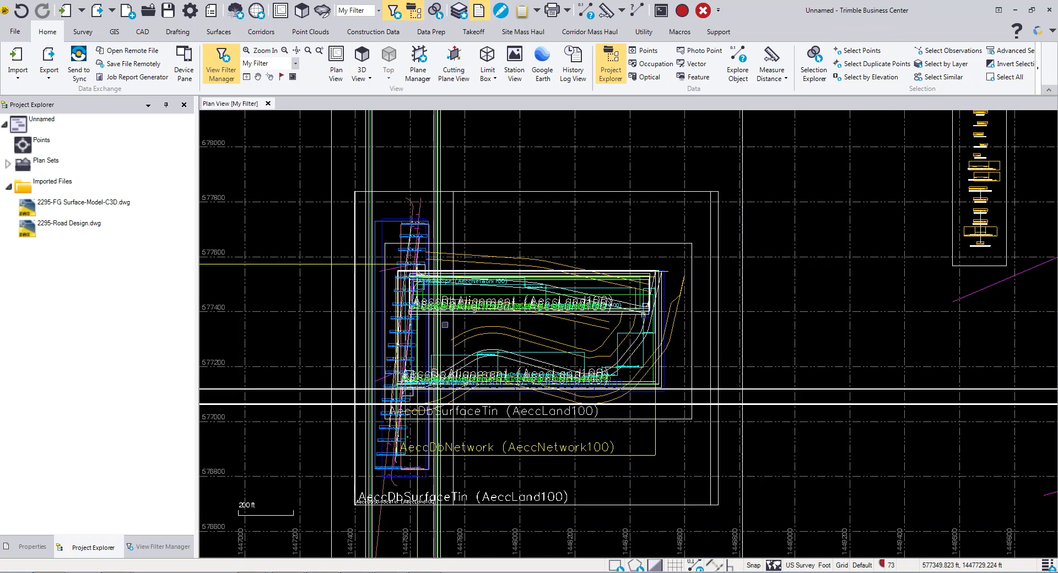
scroll(446, 325, "up", 1)
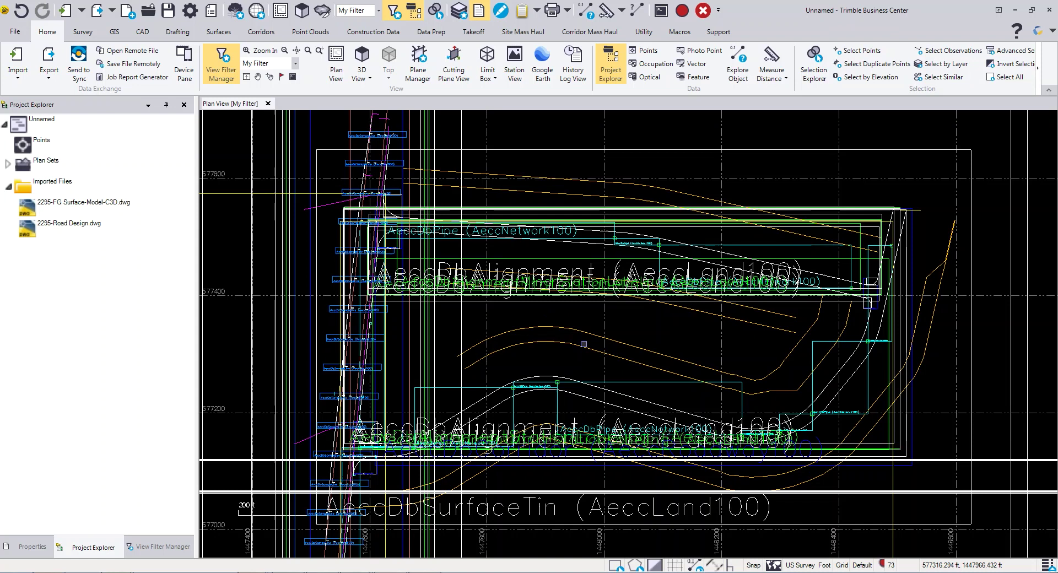
scroll(499, 412, "down", 3)
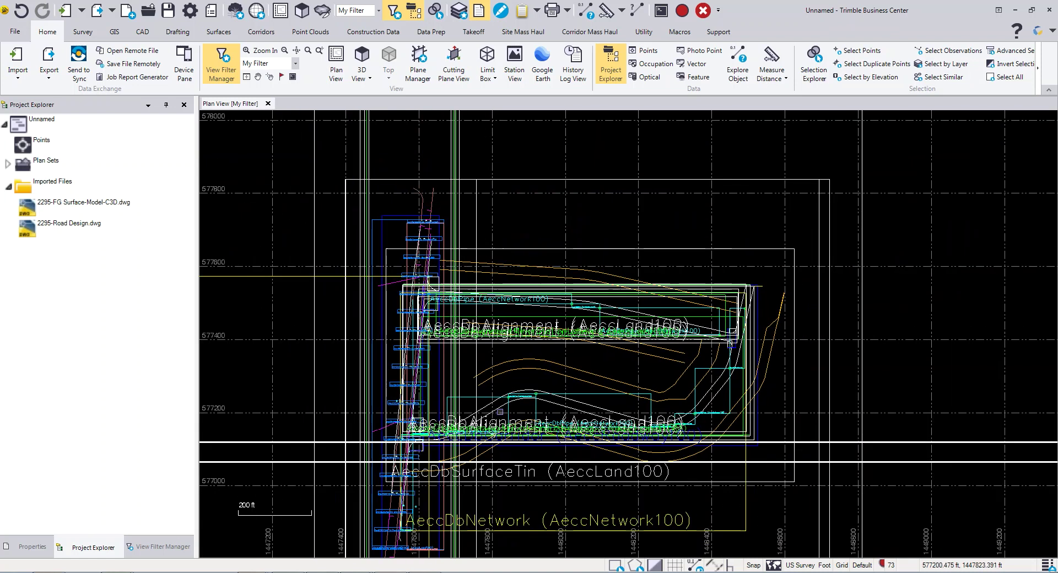
scroll(649, 345, "down", 2)
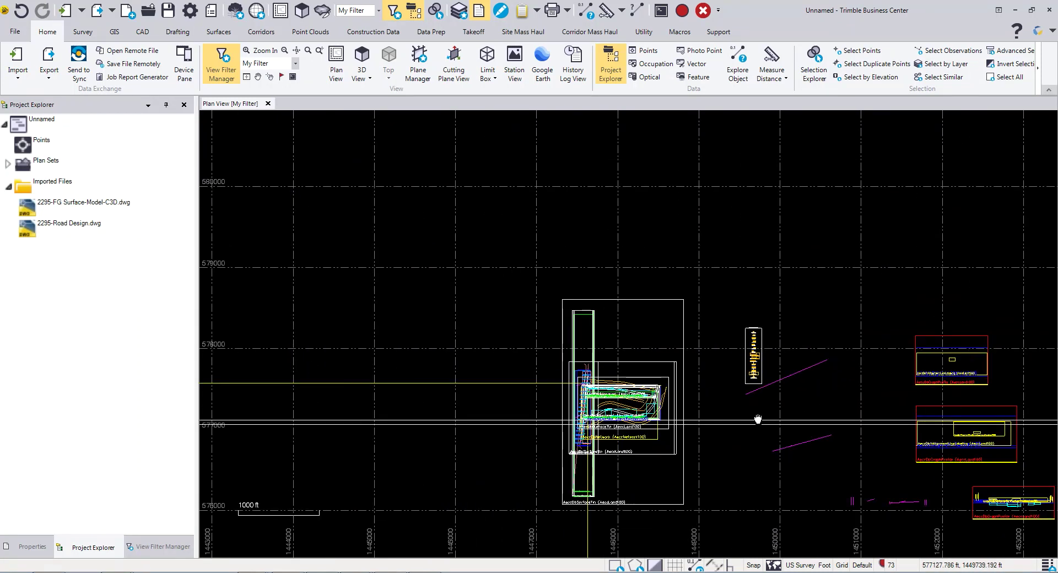
middle_click_drag(756, 421, 503, 269)
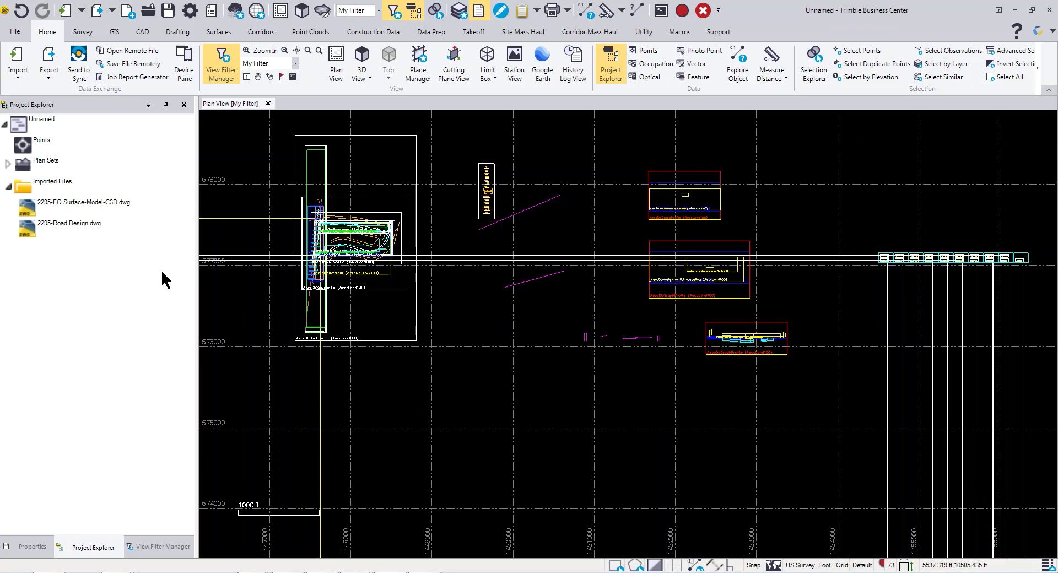
Step: Delete both imported drawings, the road design and the surface model, from the project
left_click(75, 236)
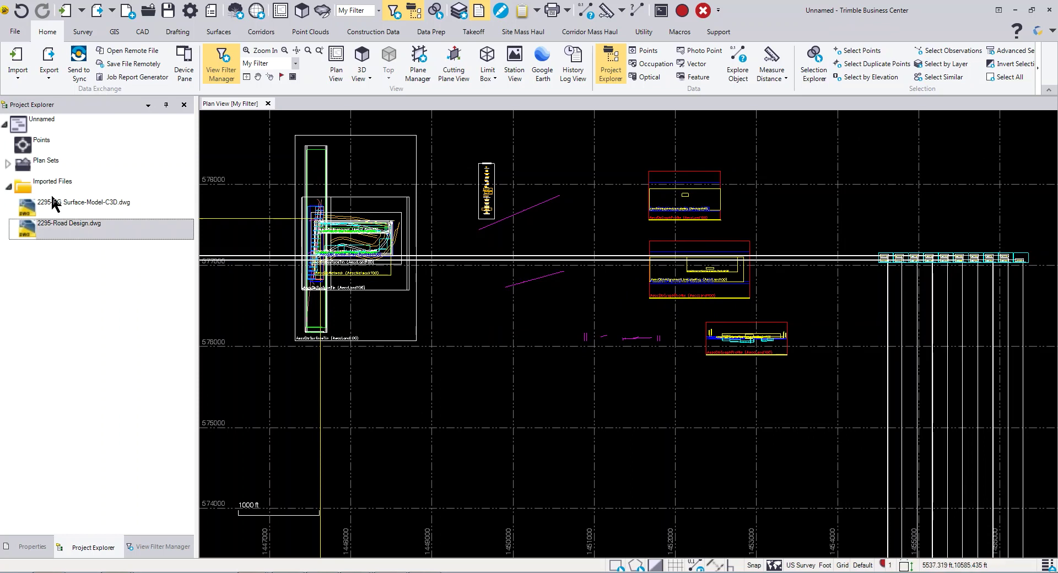
left_click(57, 203, "shift")
right_click(69, 206)
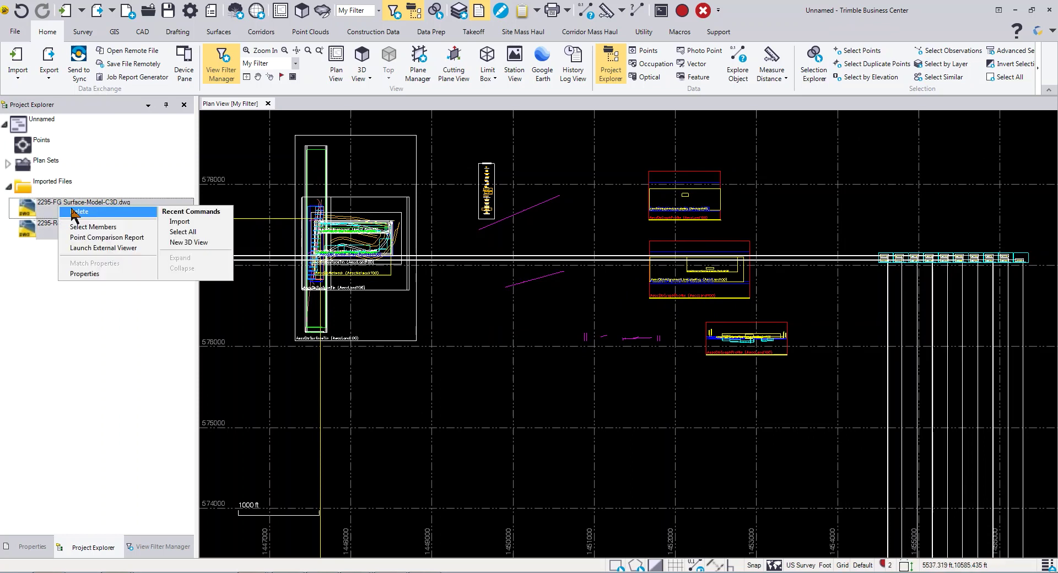
left_click(90, 216)
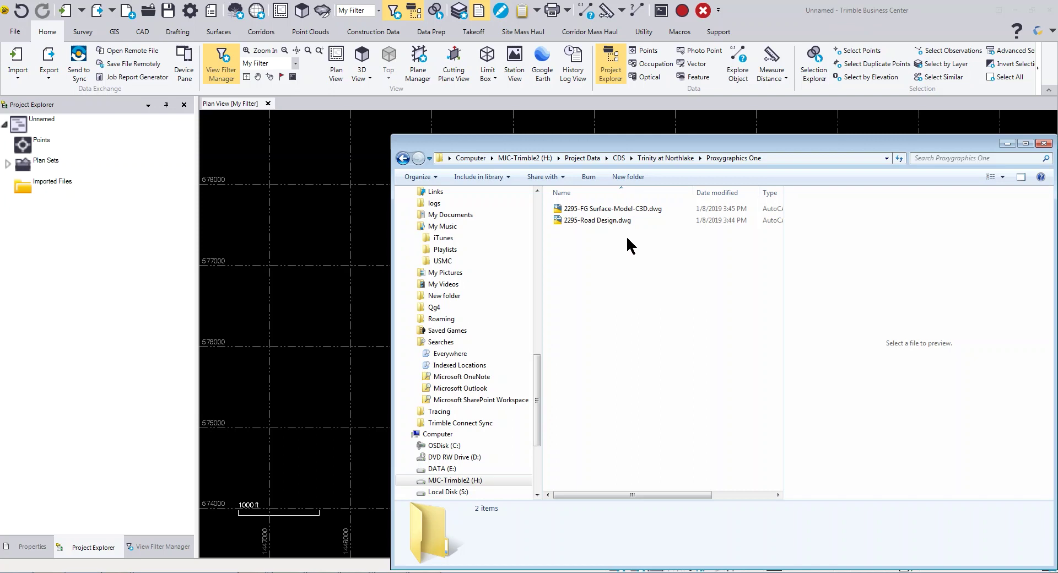
Step: Re-import both Proxygraphics One drawings, skipping the import error summary
key("ctrl+a")
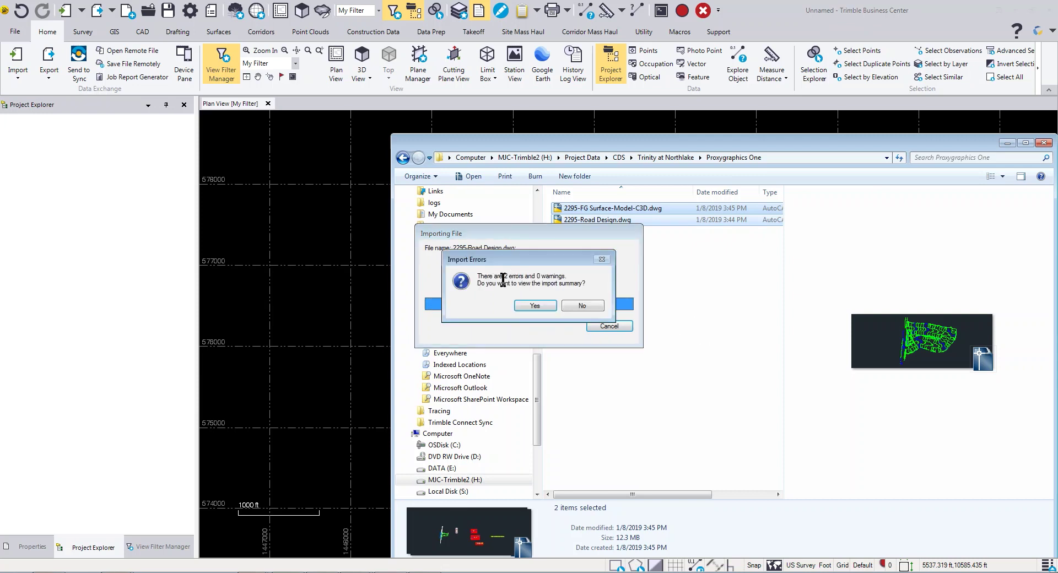
left_click(577, 306)
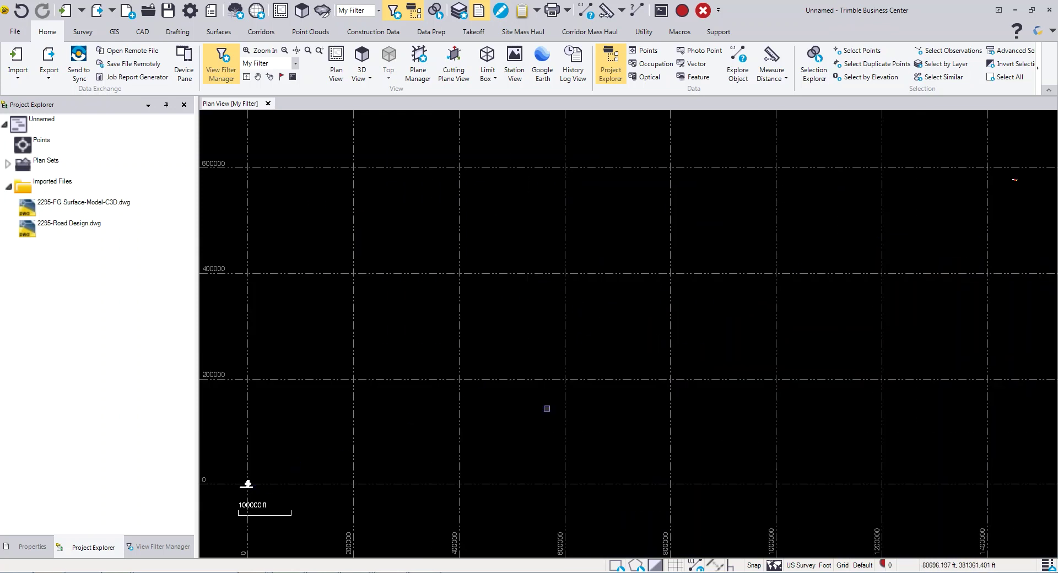
scroll(247, 484, "up", 8)
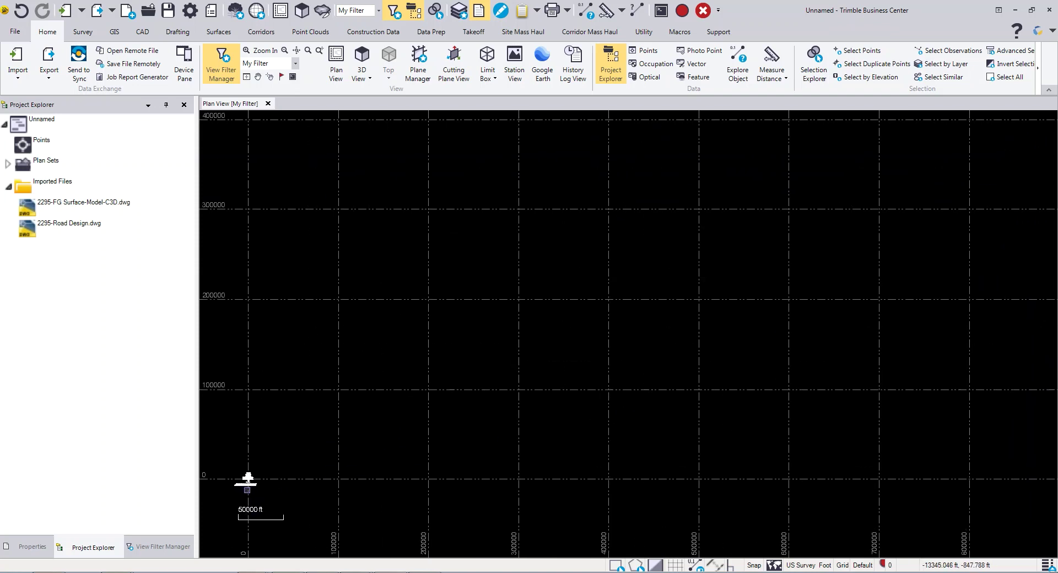
Step: Window-select and delete the Broken reference labels near the origin
middle_click_drag(234, 443, 432, 261)
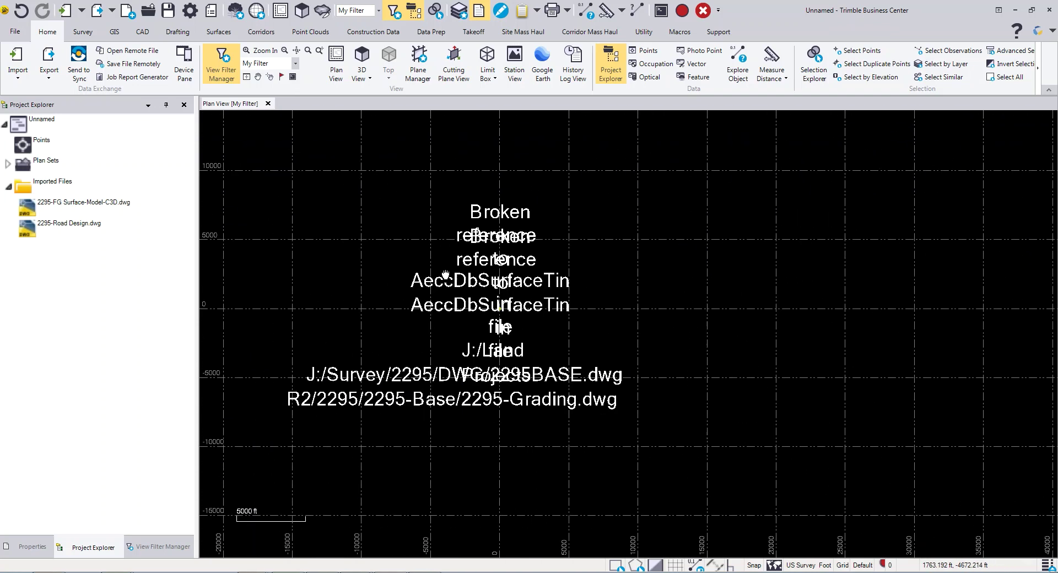
scroll(444, 270, "up", 1)
left_click_drag(629, 412, 435, 189)
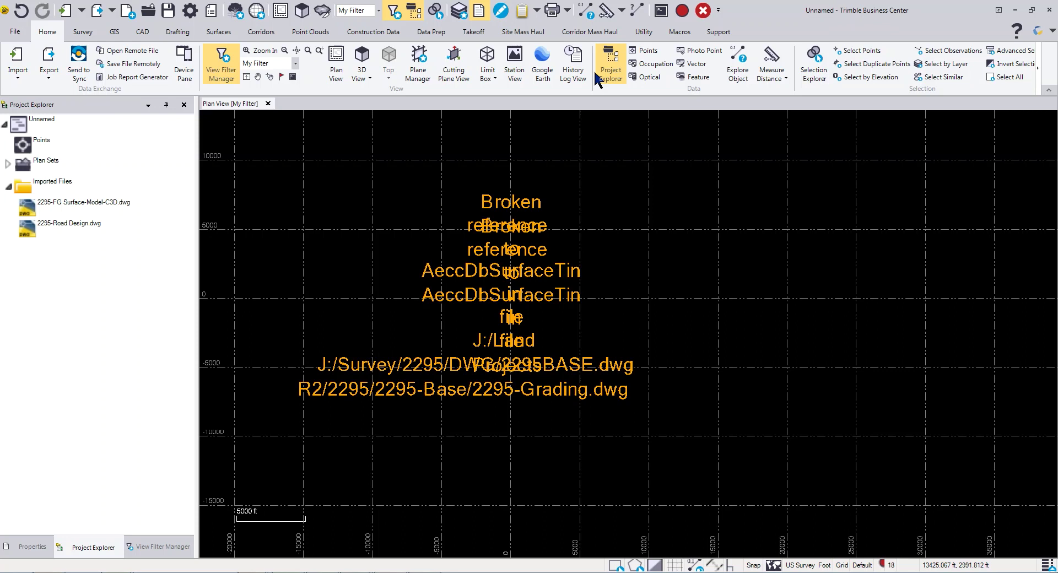
left_click(703, 10)
Step: Zoom to the full imported data, inspect the corridor linework, and open a 3D View
middle_click(603, 300)
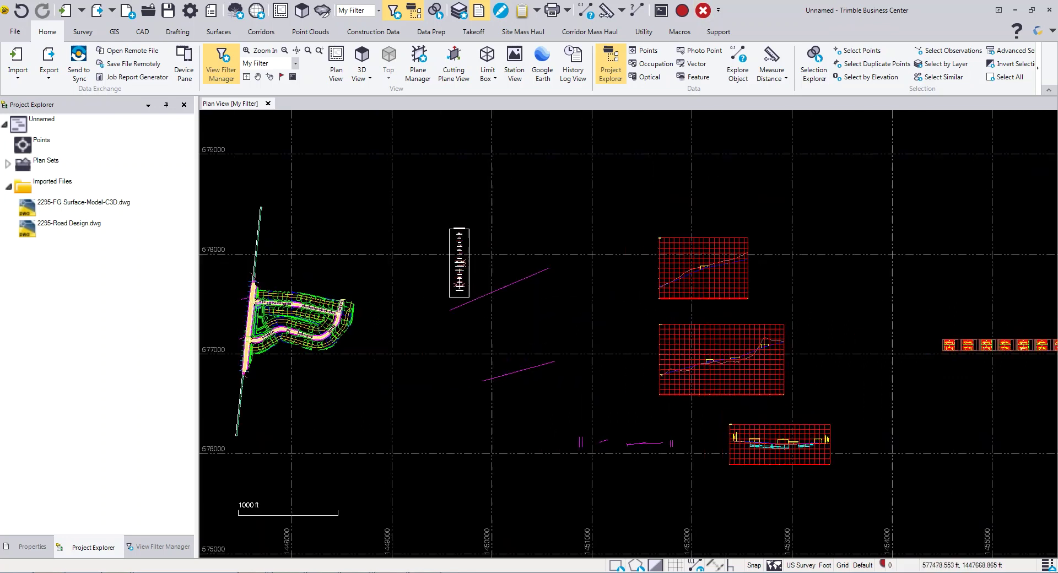
scroll(257, 305, "up", 8)
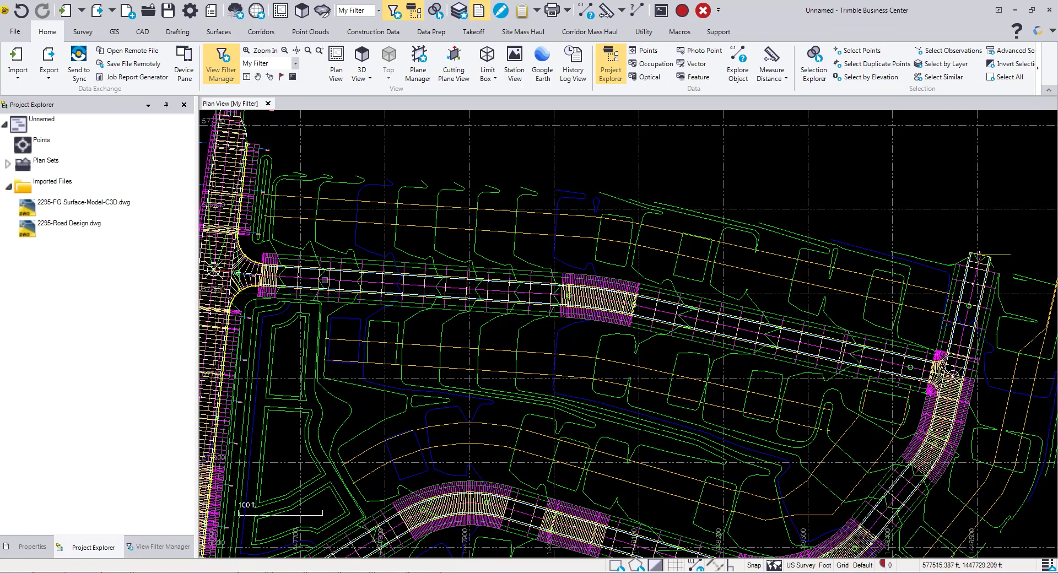
scroll(551, 292, "up", 6)
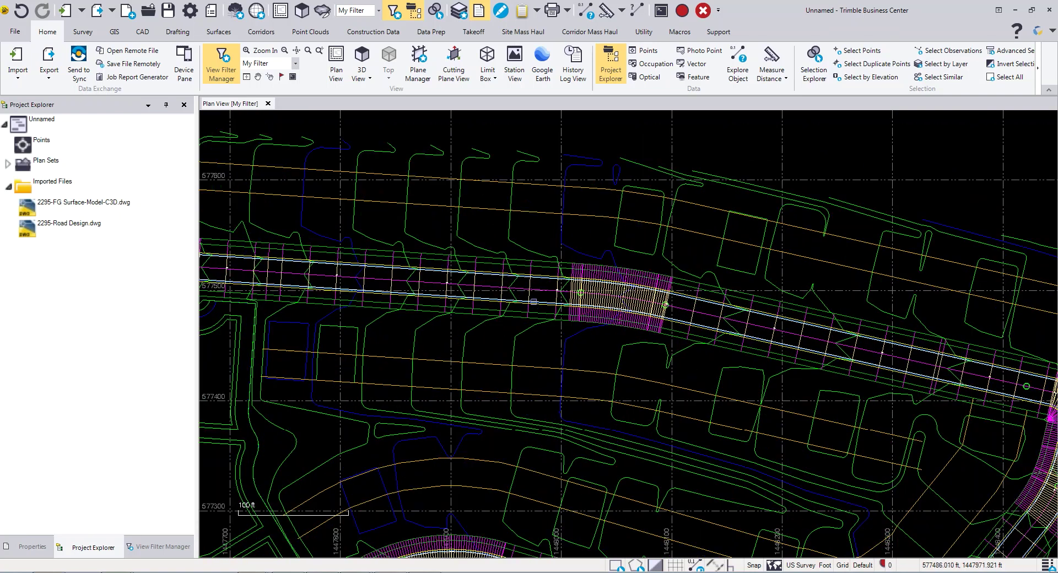
scroll(555, 281, "down", 2)
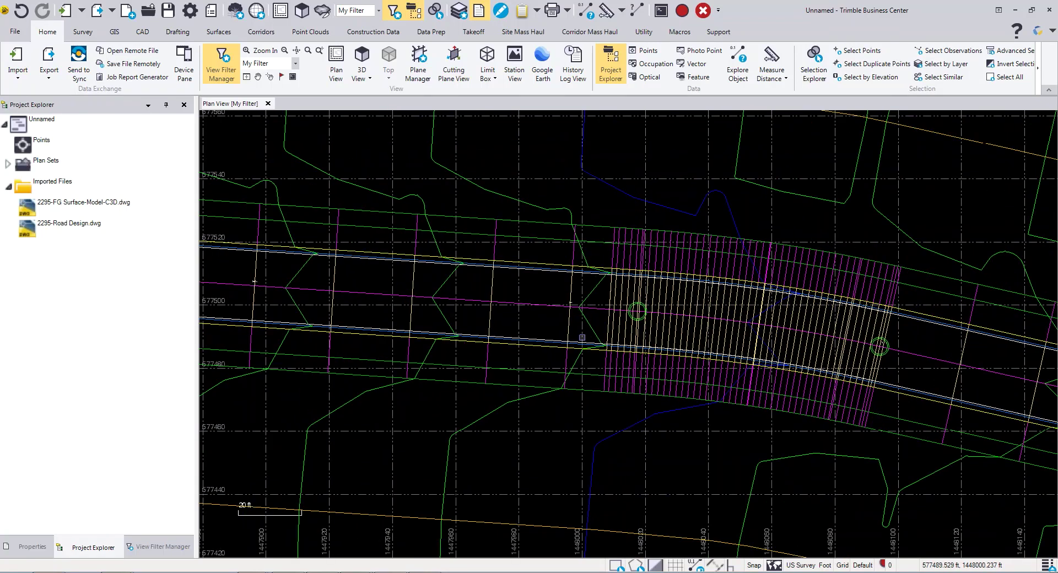
left_click(361, 59)
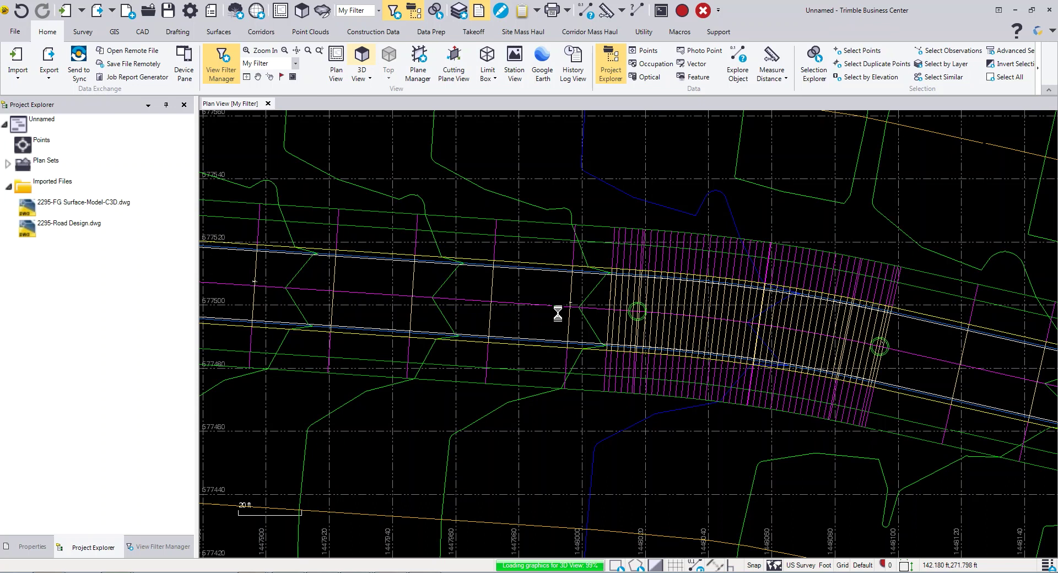
Step: Orbit and zoom the 3D view of surface and corridors, then show the whole site in plan
left_click_drag(437, 353, 416, 339)
scroll(419, 333, "up", 5)
scroll(422, 327, "up", 2)
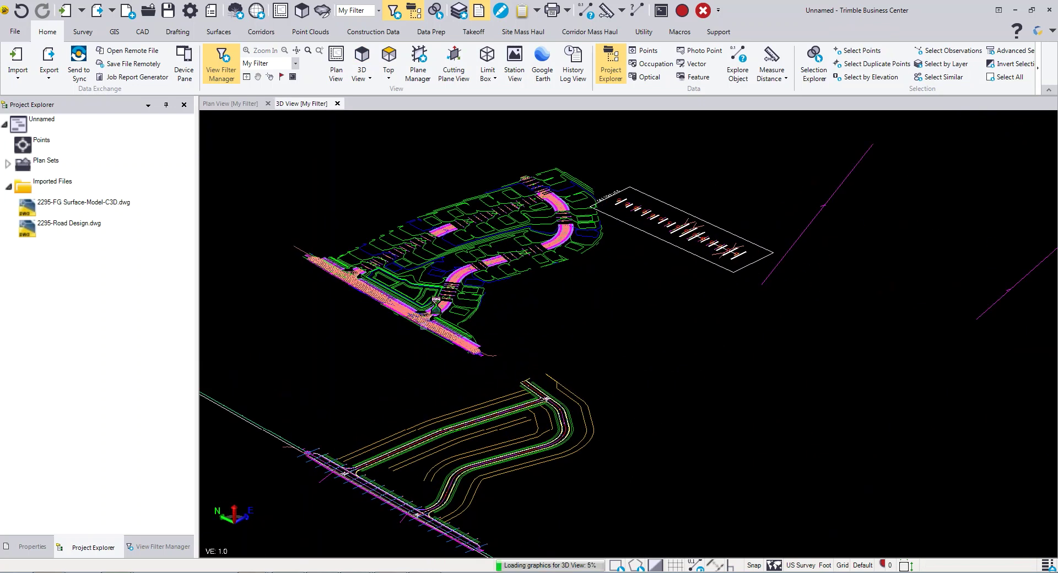
scroll(421, 327, "up", 5)
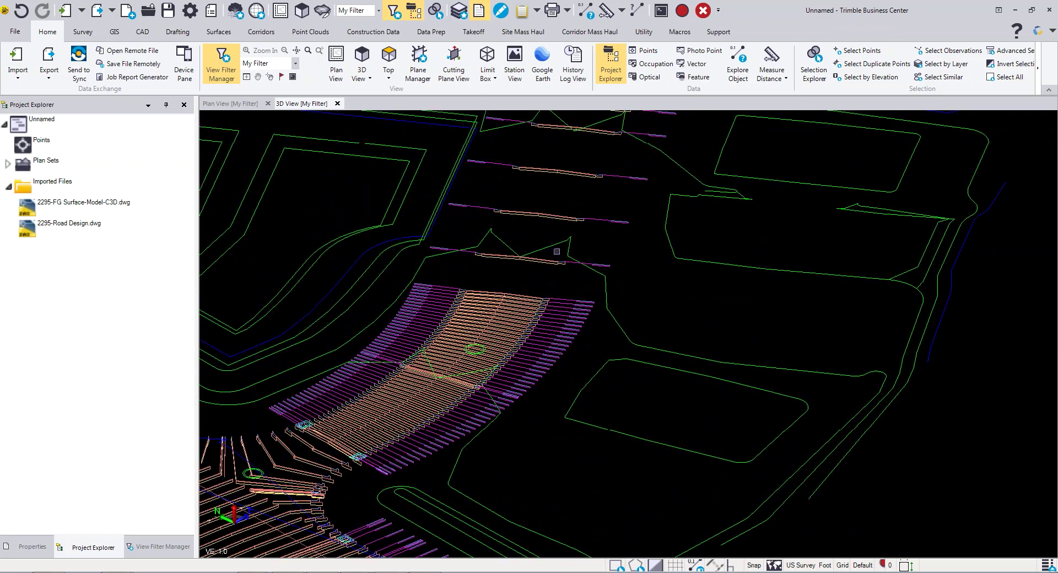
scroll(557, 251, "down", 8)
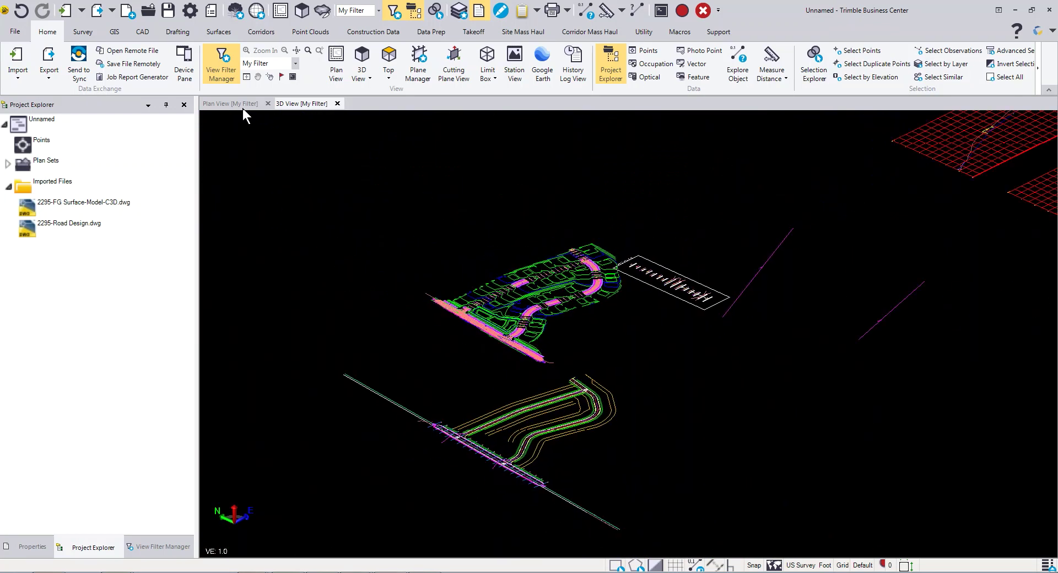
left_click(232, 104)
scroll(910, 351, "down", 5)
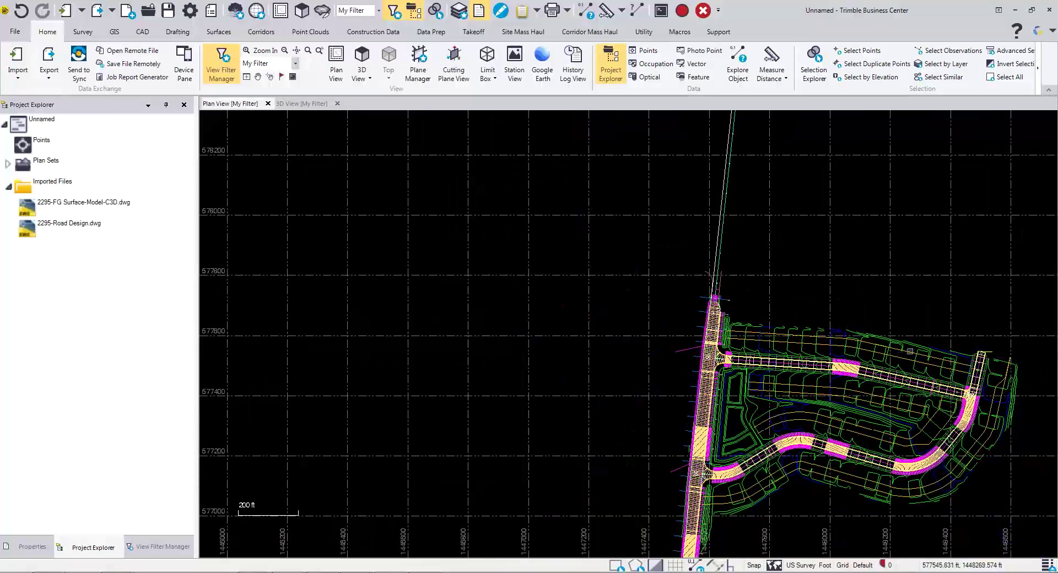
Step: Pan and zoom the plan view to inspect the imported cross-section sheets
middle_click_drag(910, 351, 402, 323)
scroll(808, 252, "up", 6)
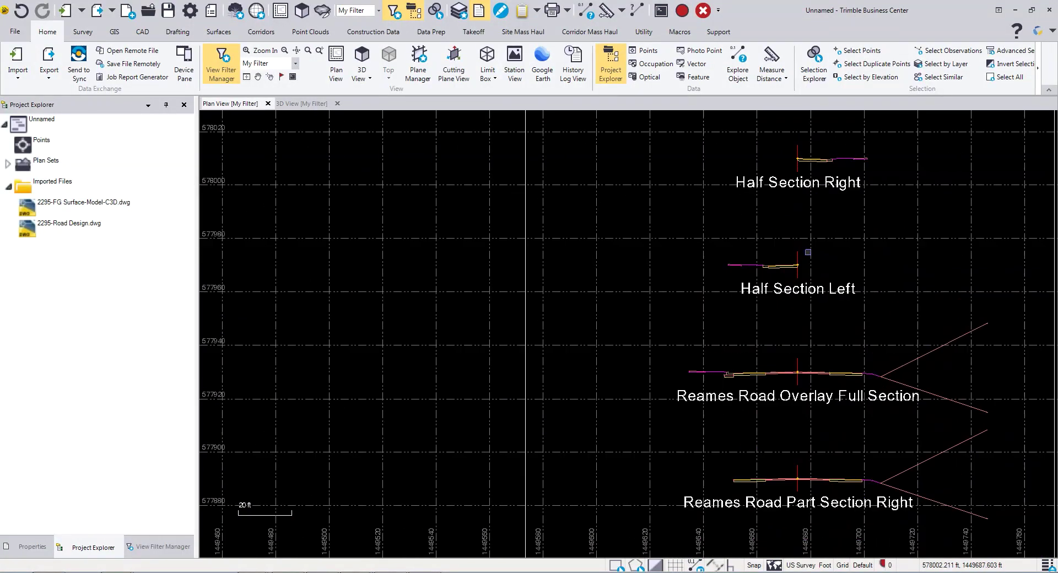
scroll(791, 317, "up", 1)
scroll(793, 245, "up", 3)
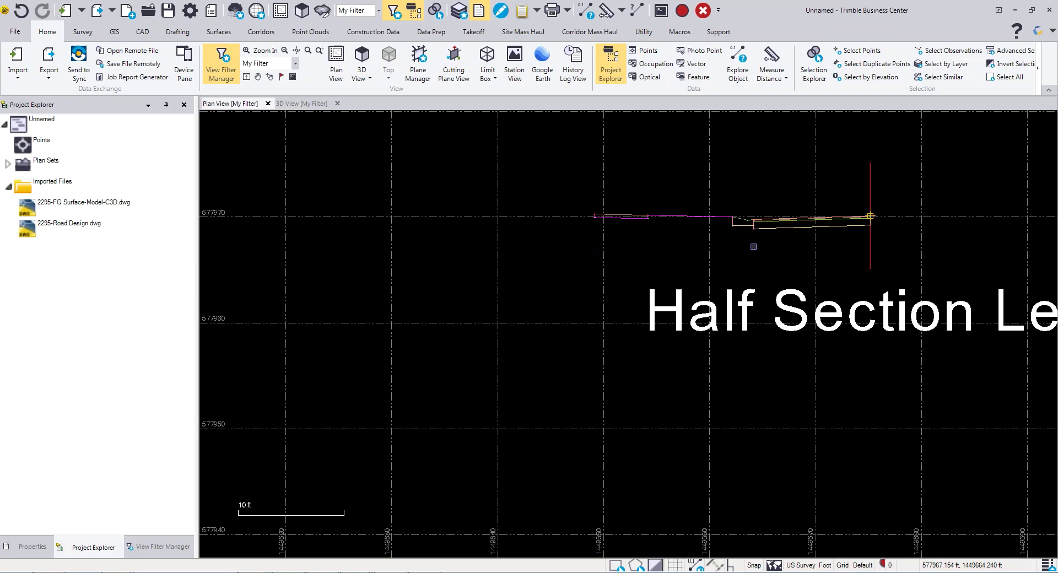
scroll(721, 233, "down", 12)
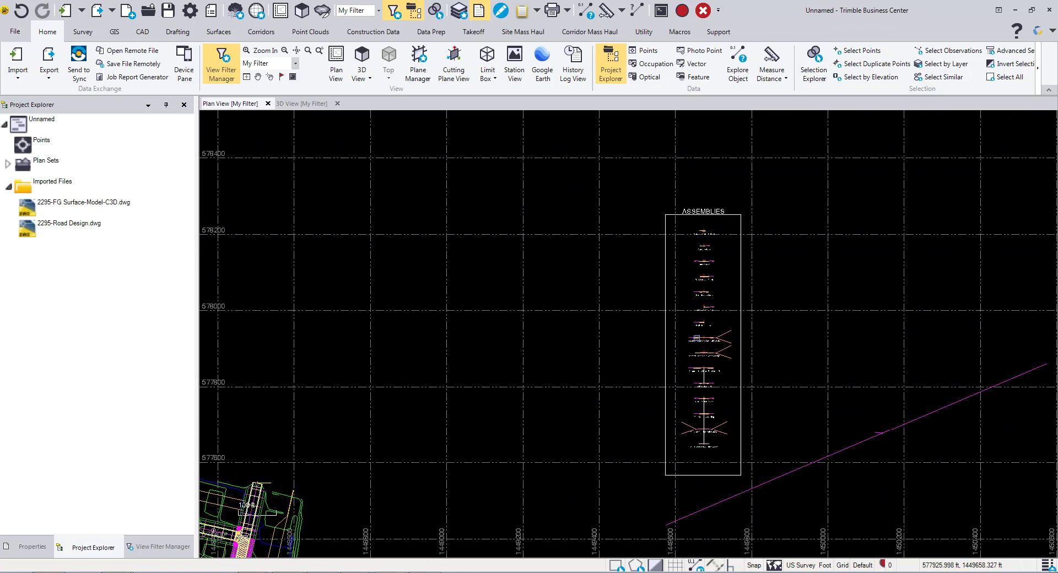
Step: Inspect the red profile grids, then bring Civil 3D's 2295-FG Surface-Model-C3D drawing forward
middle_click_drag(881, 427, 354, 383)
scroll(547, 313, "up", 4)
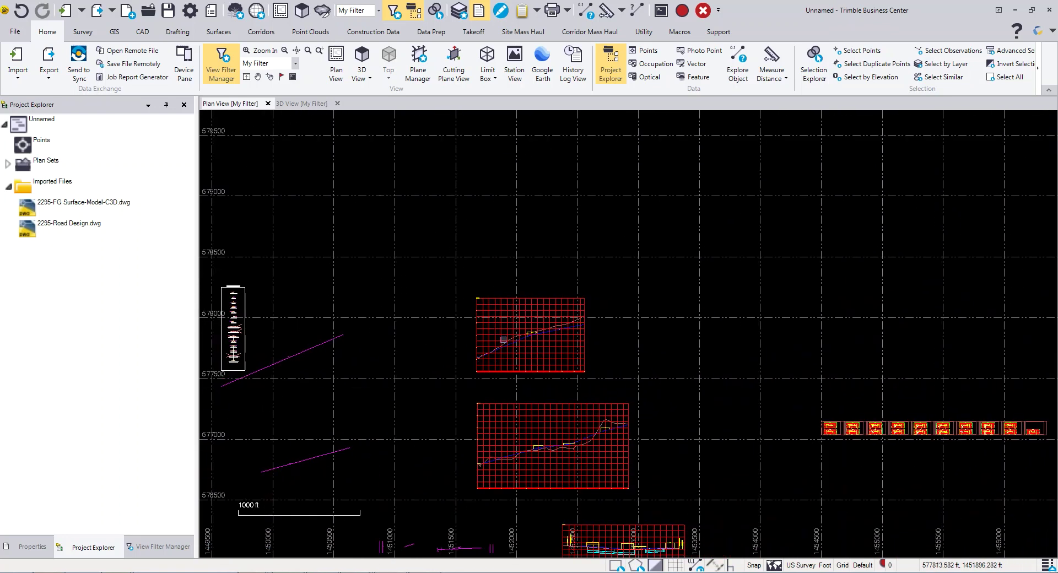
scroll(555, 303, "up", 5)
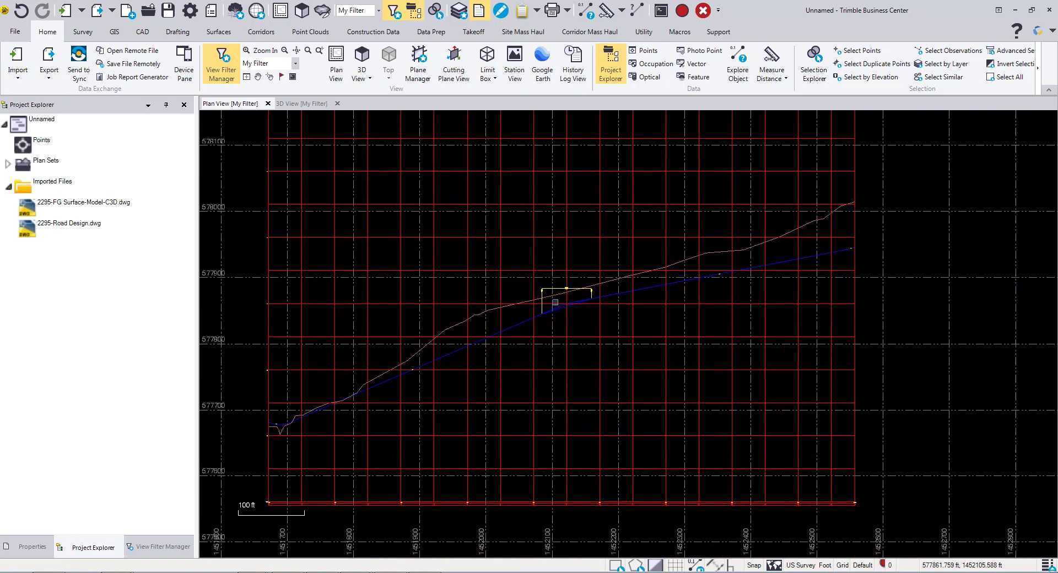
scroll(577, 381, "down", 7)
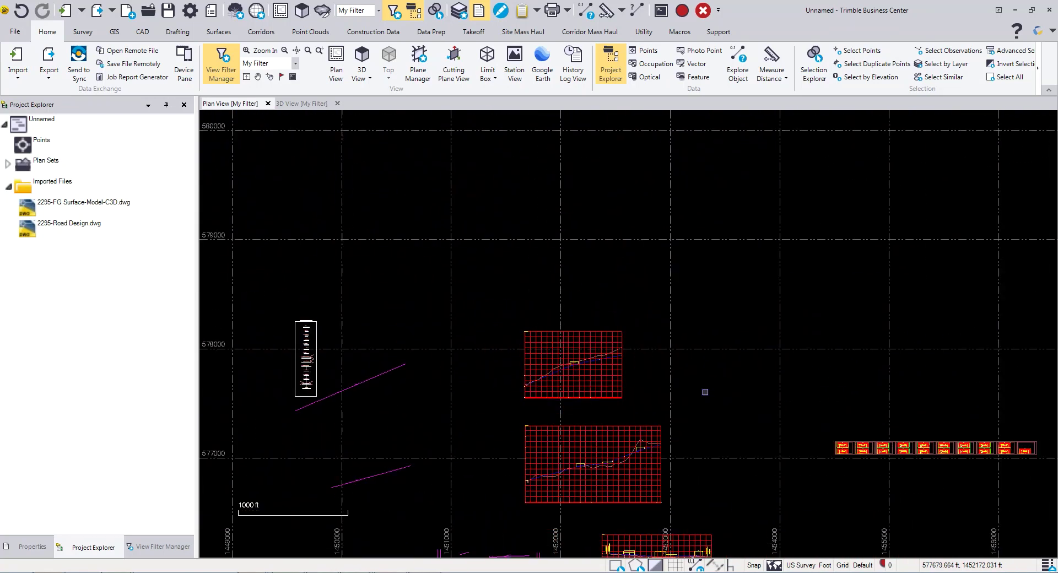
scroll(604, 385, "up", 8)
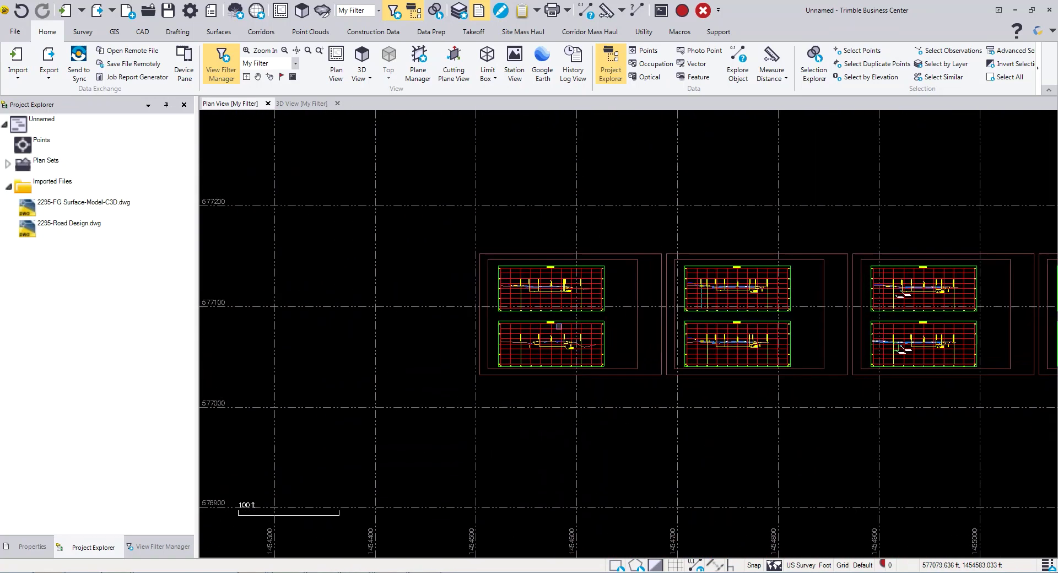
scroll(559, 326, "up", 10)
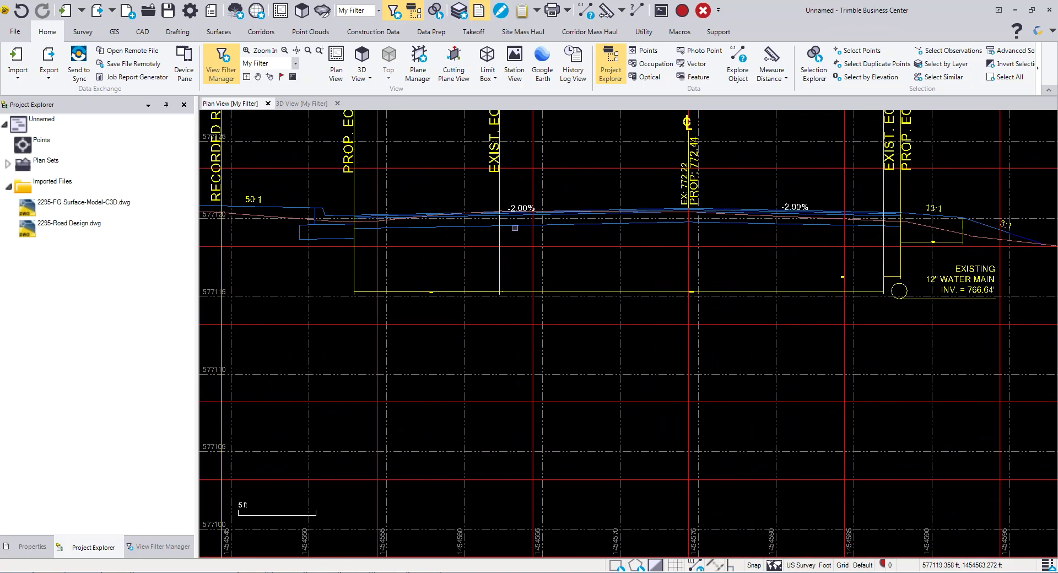
scroll(515, 228, "down", 12)
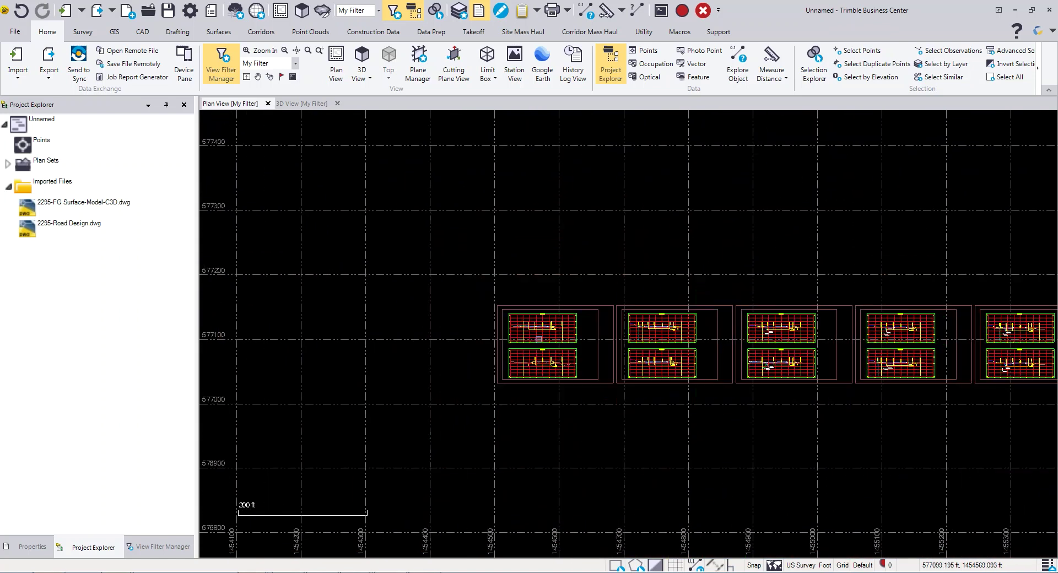
scroll(538, 357, "down", 5)
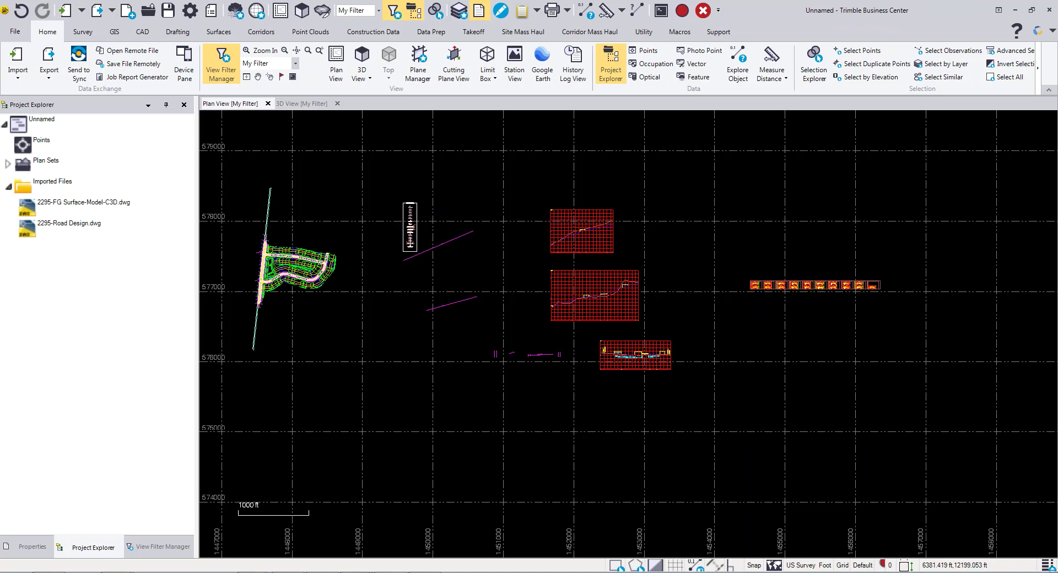
left_click(342, 572)
left_click(342, 558)
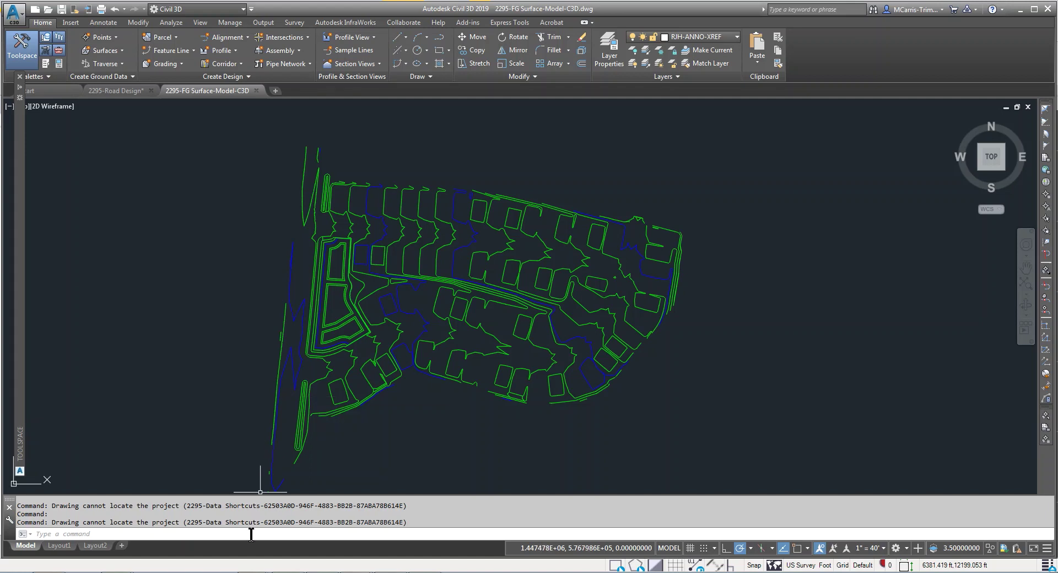
Step: Set PROXYGRAPHICS to 1 in the surface model drawing using the PROX command
left_click(251, 535)
type("PRox")
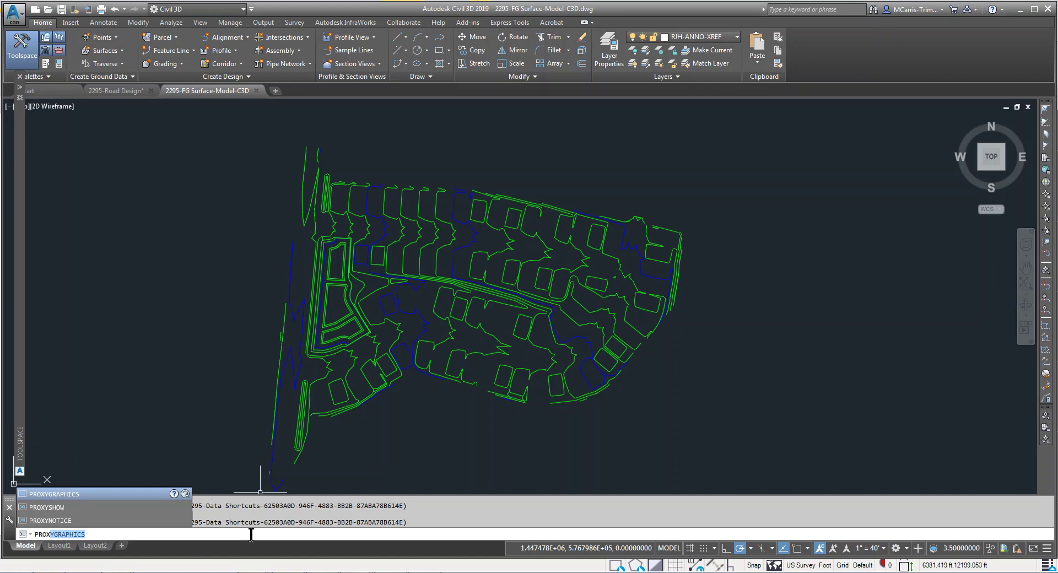
key("Return")
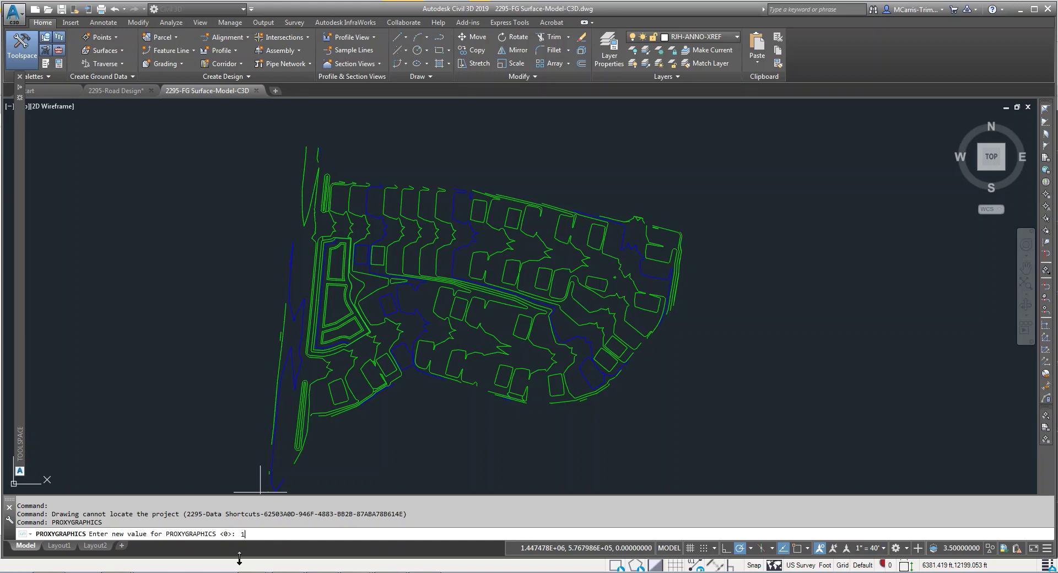
key("Return")
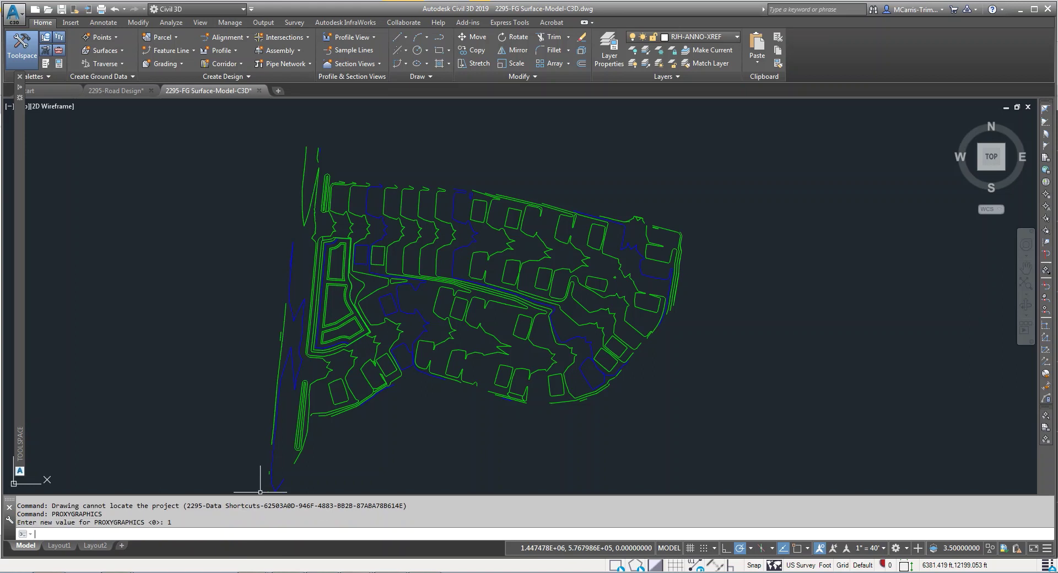
mouse_move(346, 259)
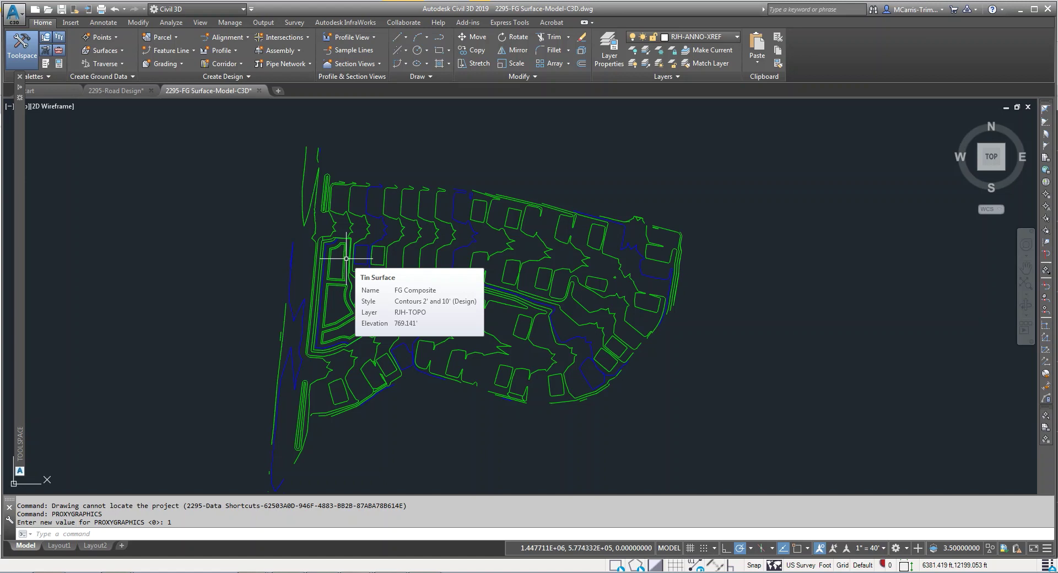
key("alt+Tab")
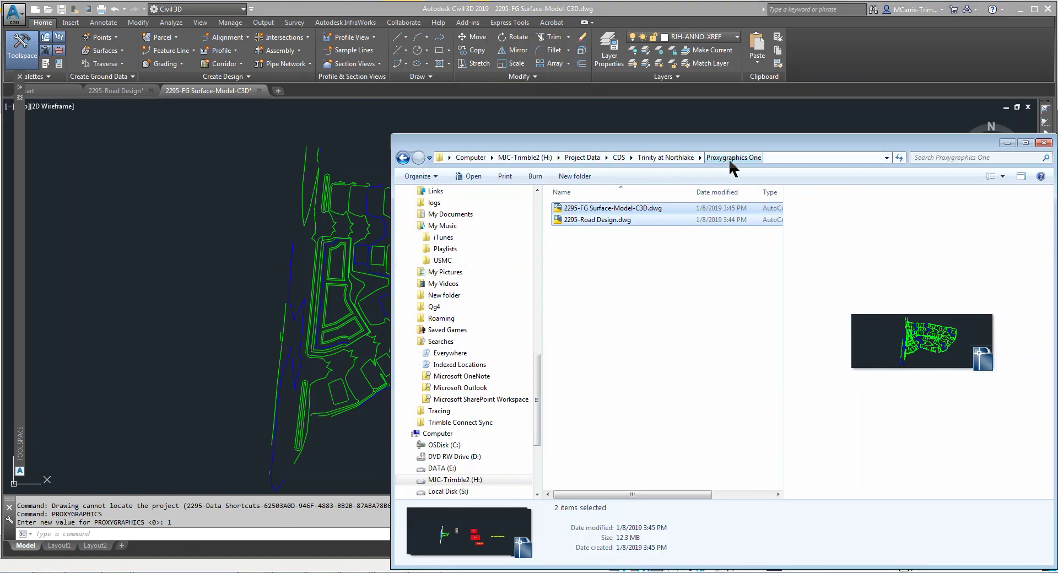
left_click(683, 158)
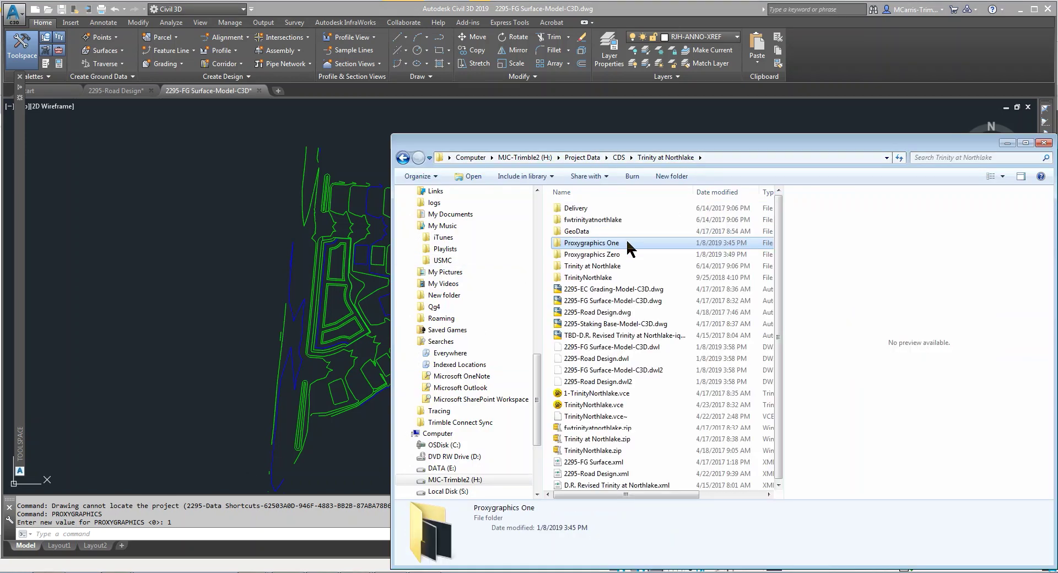
double_click(607, 254)
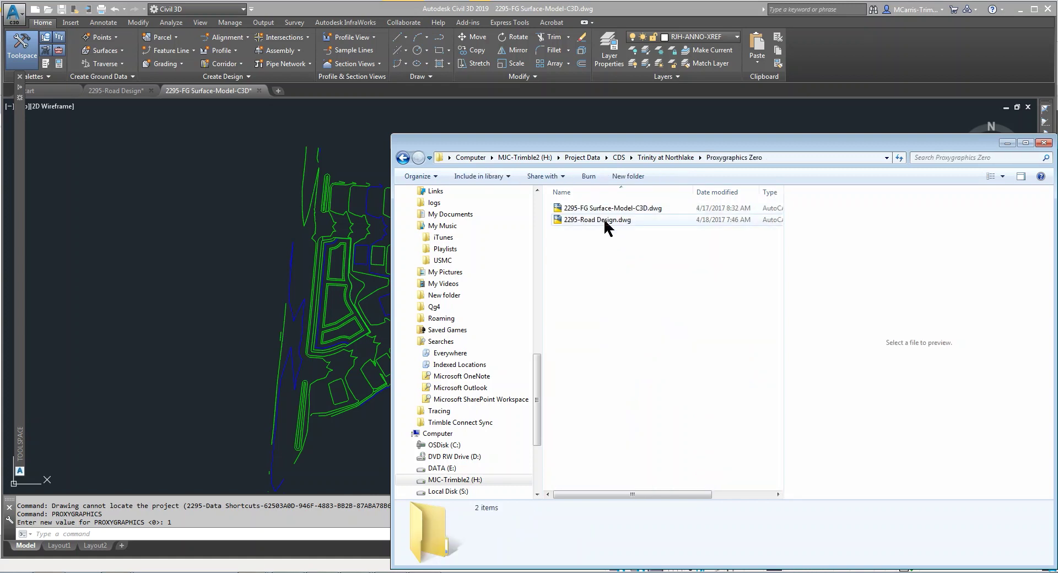
left_click(682, 157)
double_click(609, 244)
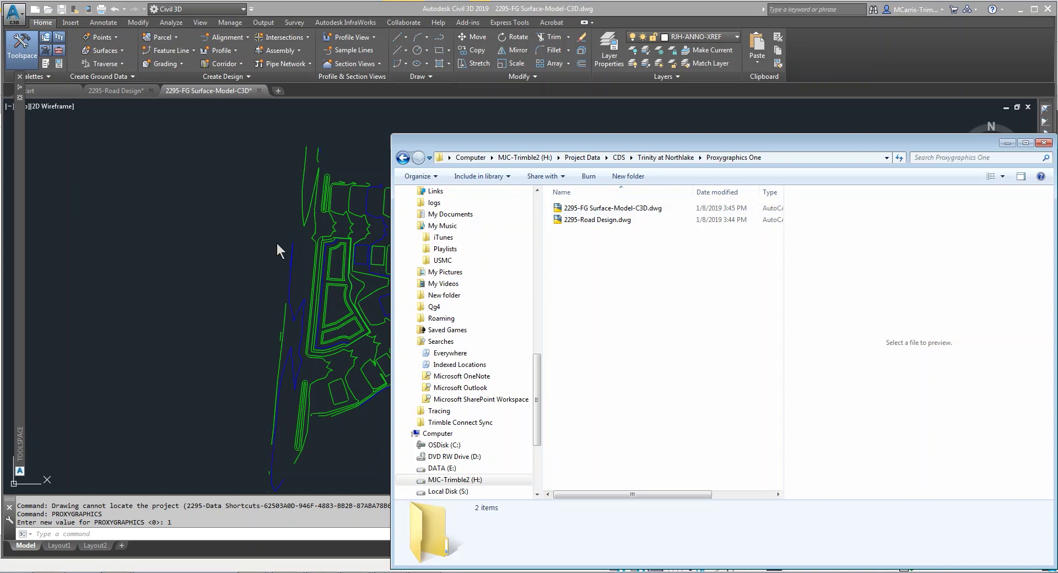
key("Return")
key("Escape")
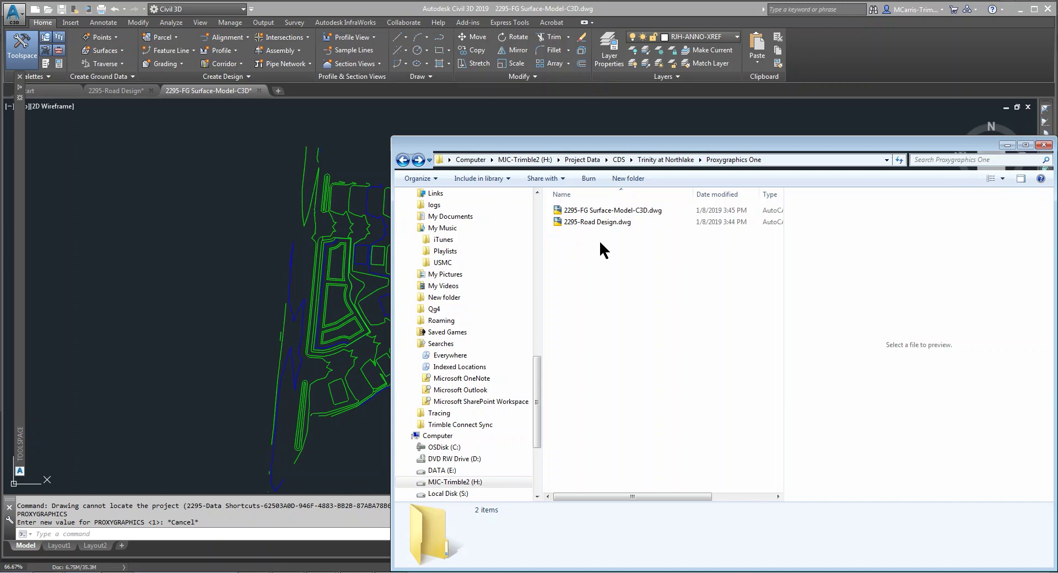
Step: In the 2295-FG Surface-Model-C3D drawing, rerun PROXYGRAPHICS to confirm its value is still 1
left_click(810, 85)
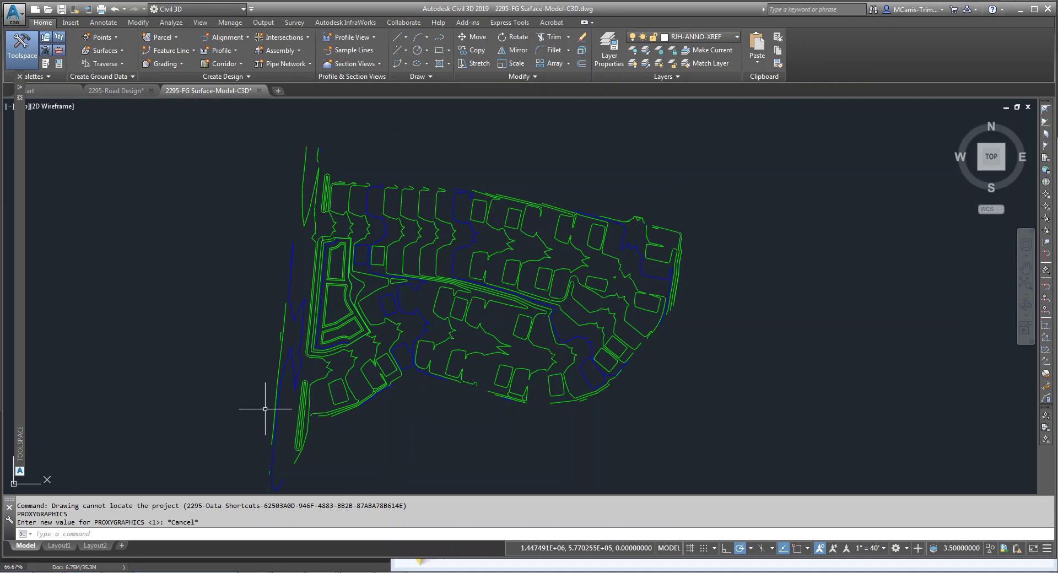
left_click(192, 534)
key("Up")
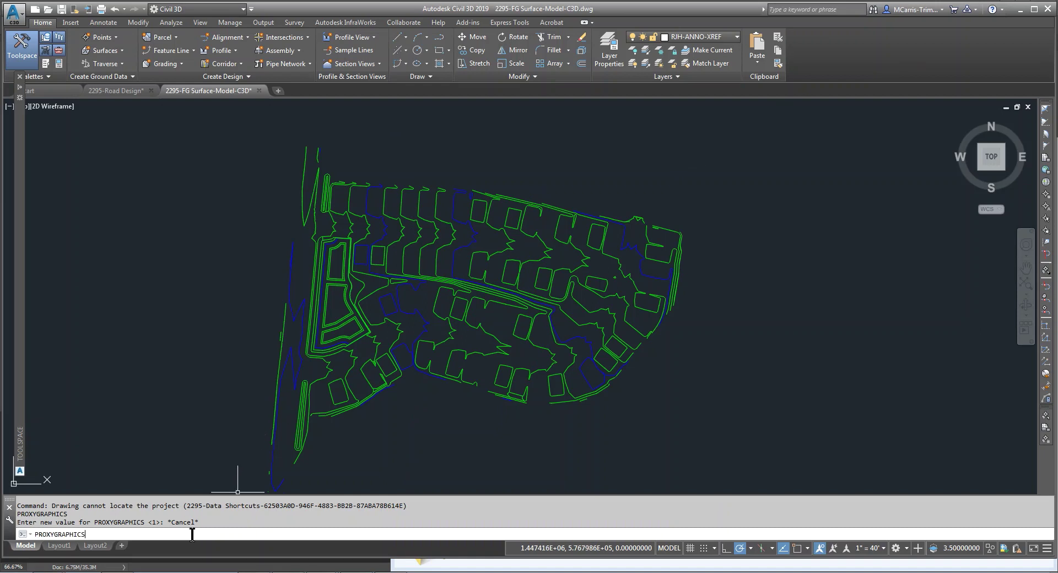
key("Return")
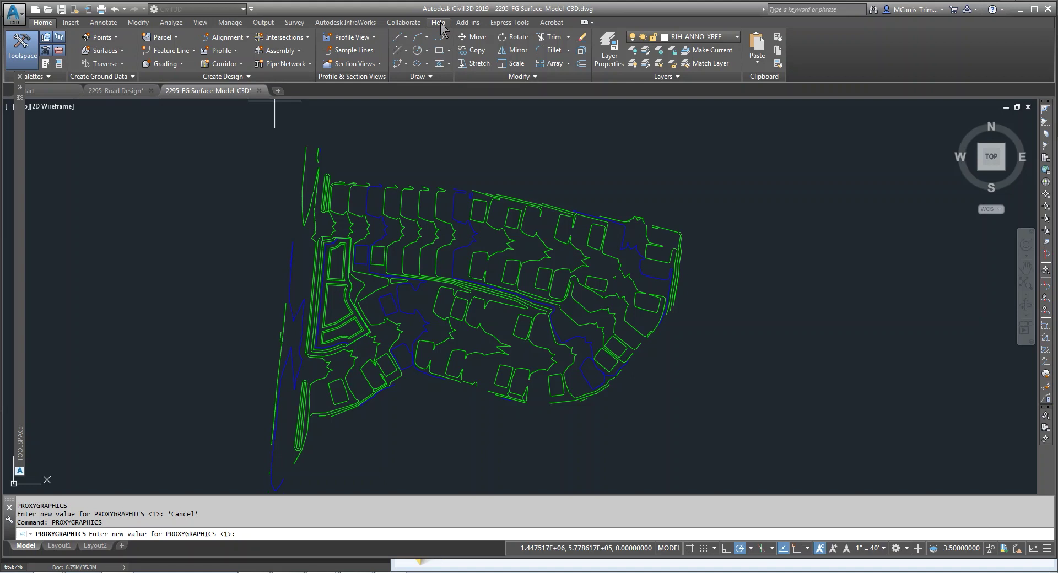
Step: Show the Output ribbon tab with its LandXML export and plotting commands
left_click(264, 23)
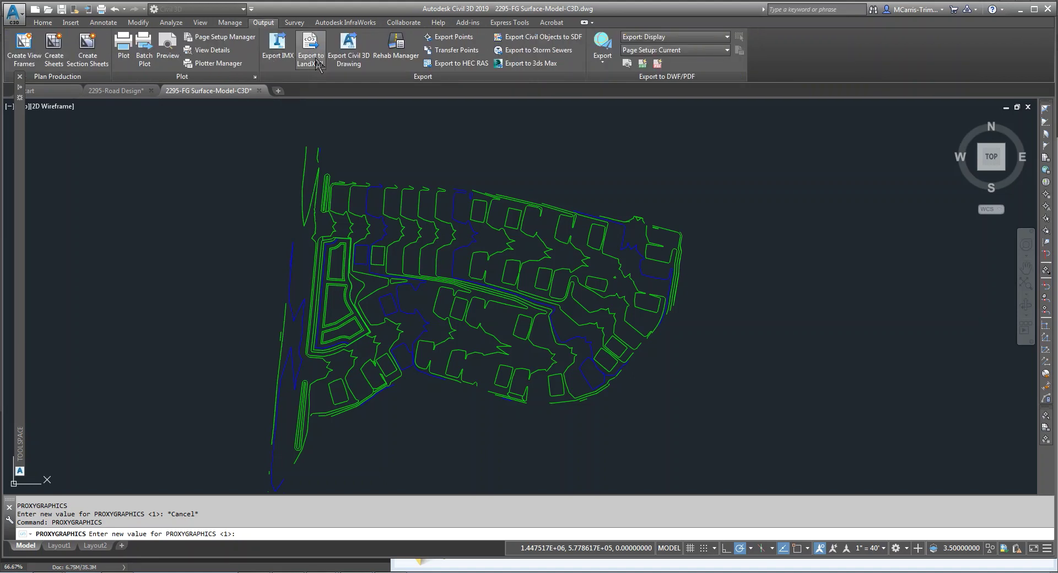